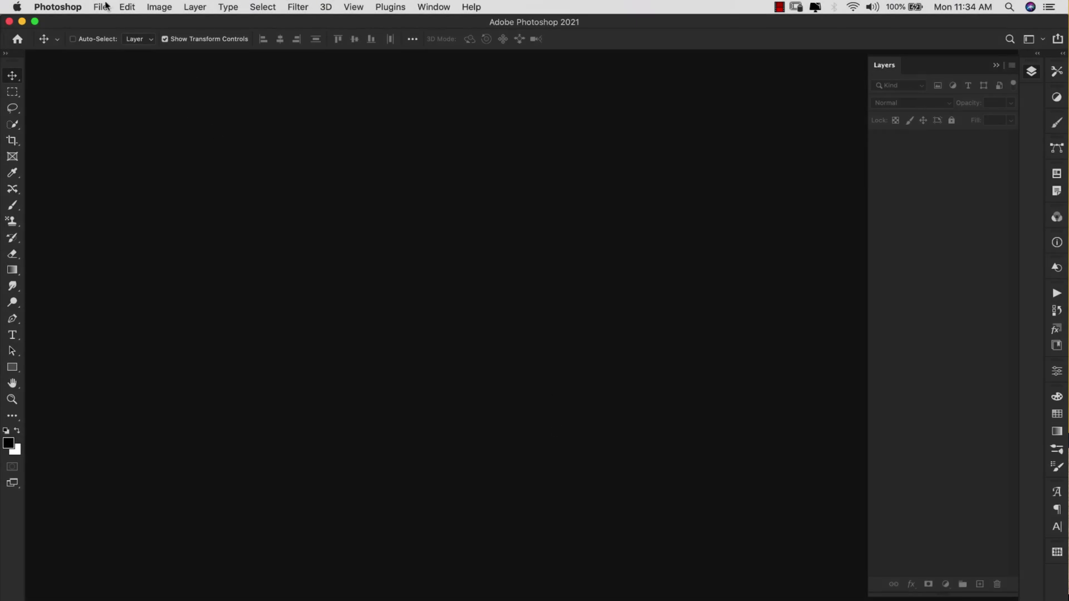
Create a new 1500 x 1500 pixel document at 72 pixels/inch in 8-bit RGB Color with a white background
left_click(100, 7)
left_click(111, 21)
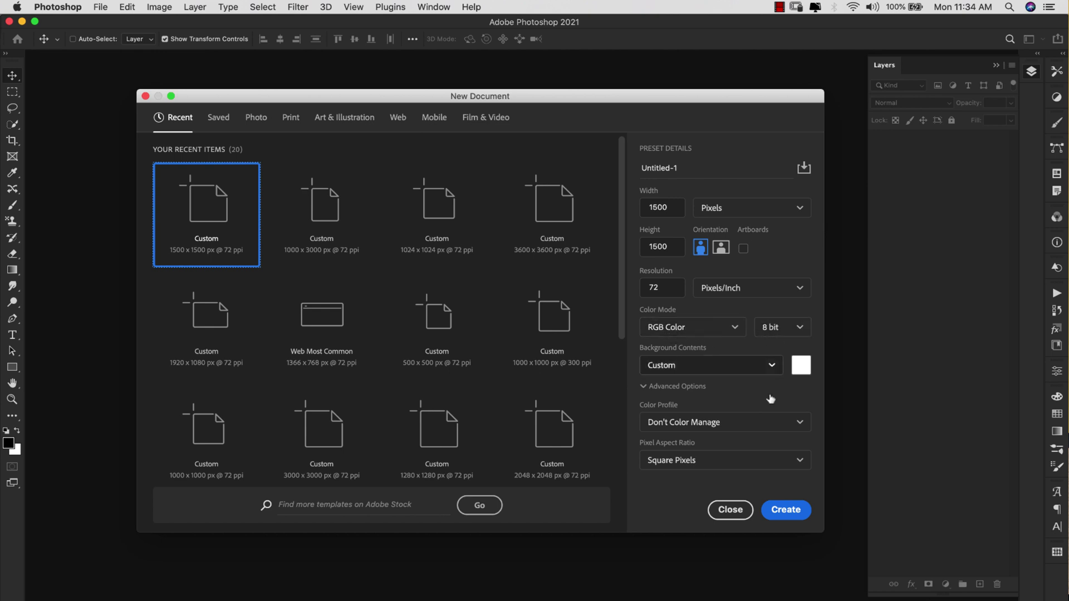
left_click(794, 512)
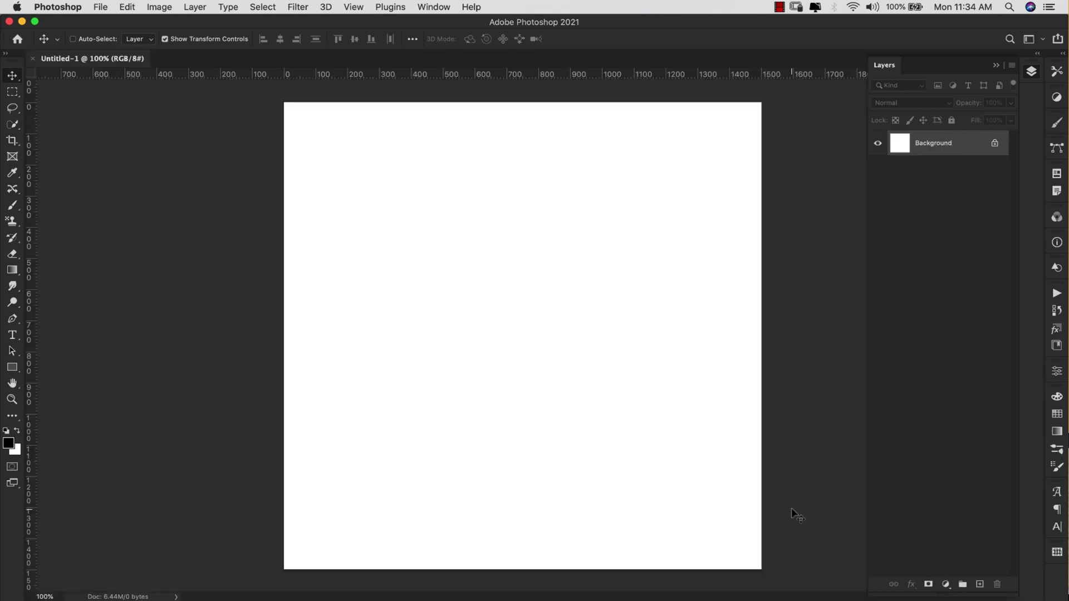
Unlock the Background layer and convert it to a smart object
left_click(994, 143)
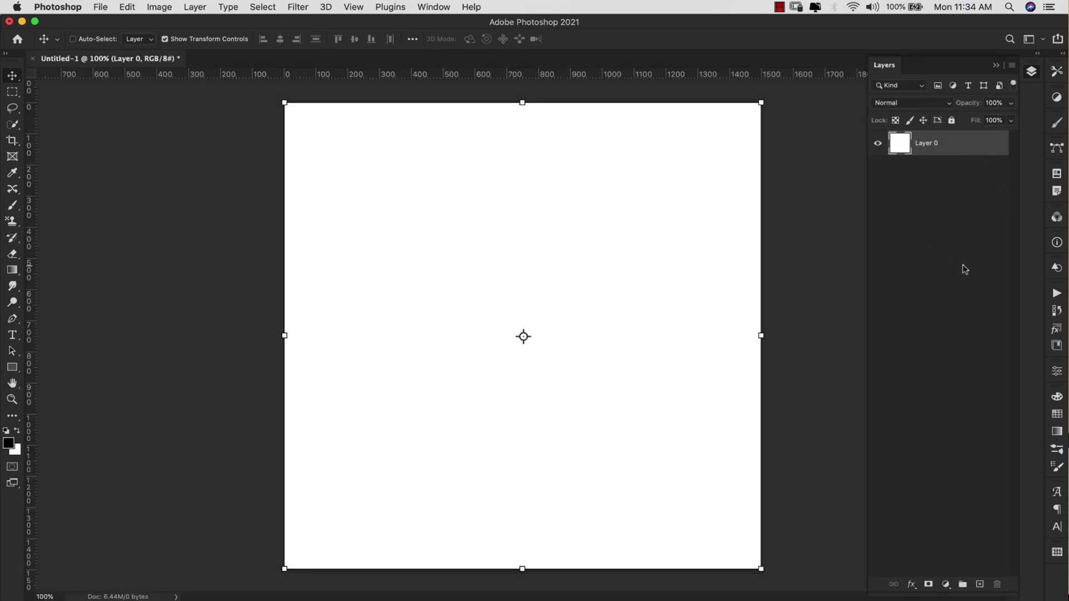
right_click(984, 144)
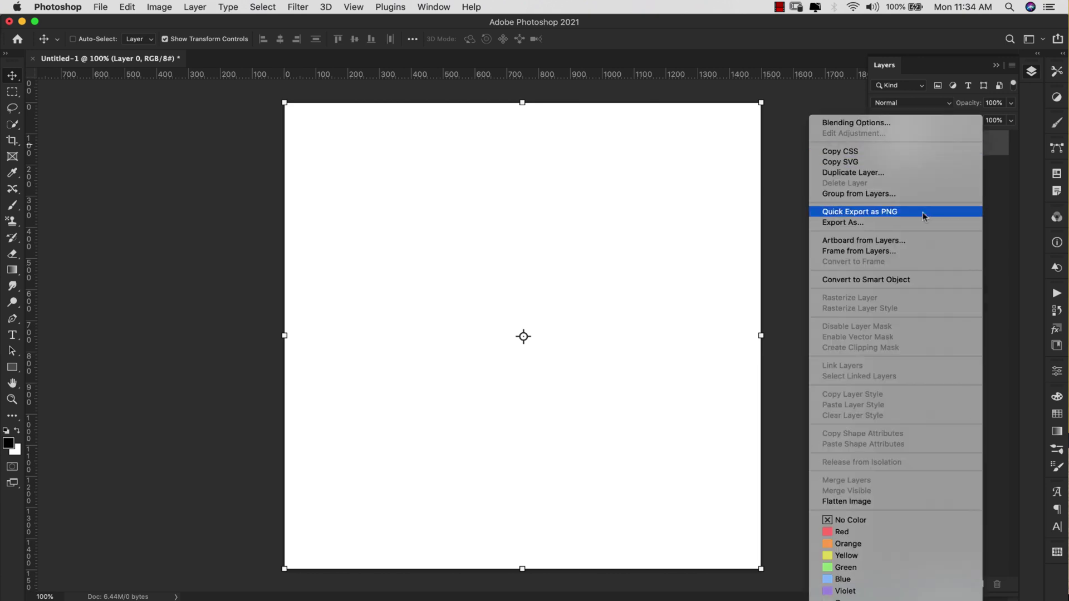
left_click(914, 278)
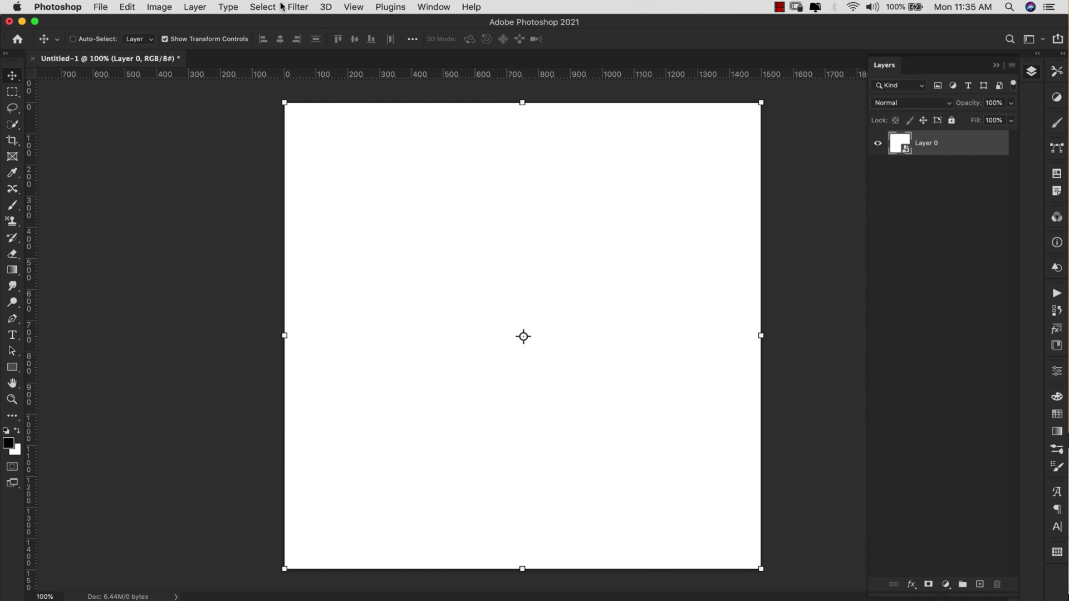
Apply the Add Noise filter to Layer 0 with a 10% amount, Uniform distribution and Monochromatic noise
left_click(299, 7)
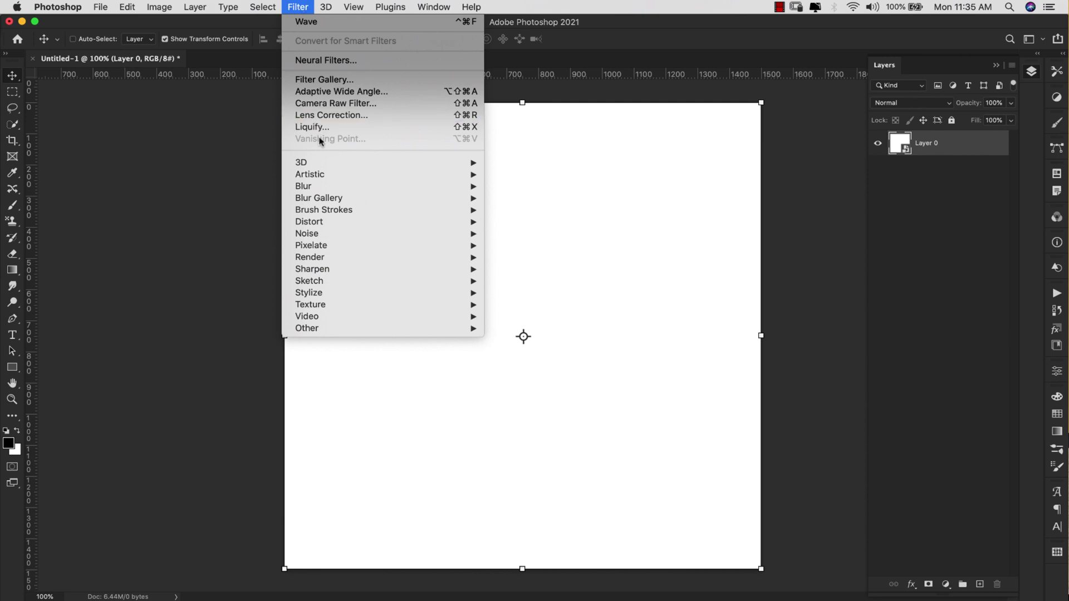
mouse_move(334, 234)
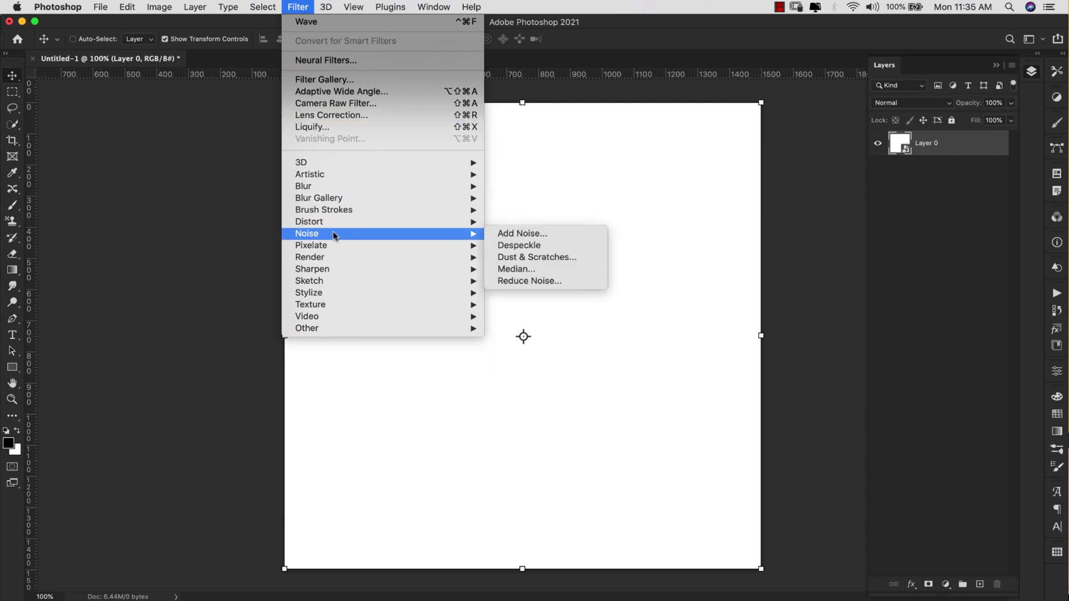
left_click(506, 234)
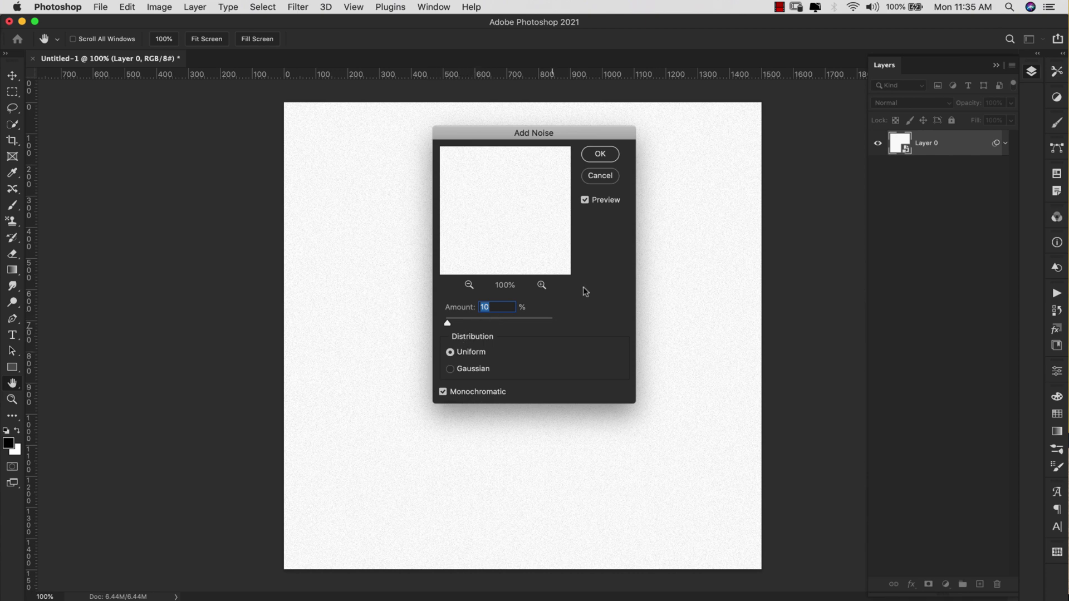
left_click(601, 154)
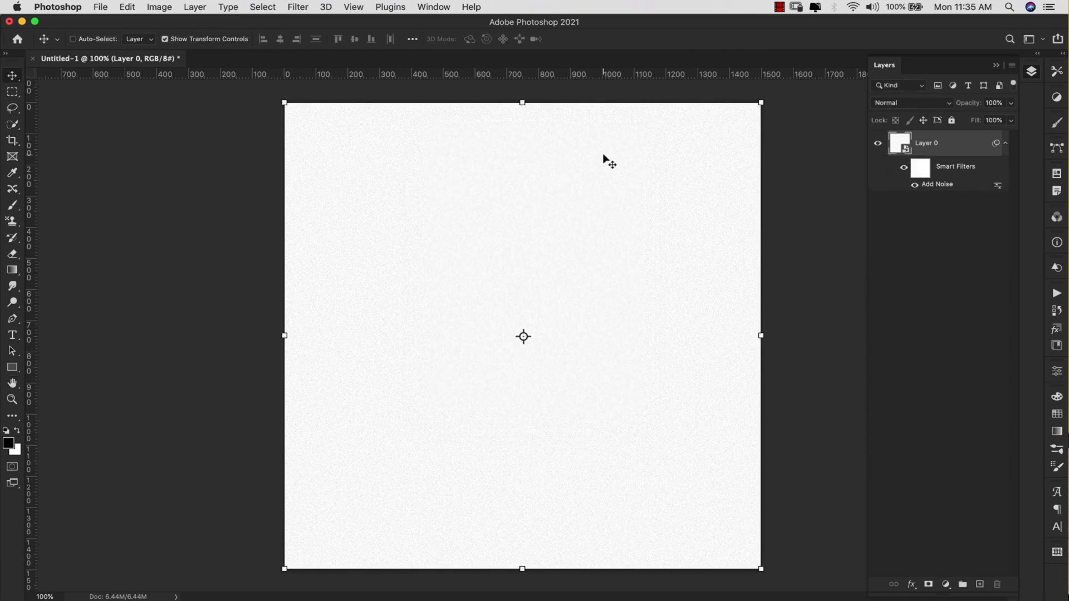
In the Filter Gallery, set the light direction of the lower Sandstone Texturizer effect to Top while the upper effect is hidden
left_click(297, 7)
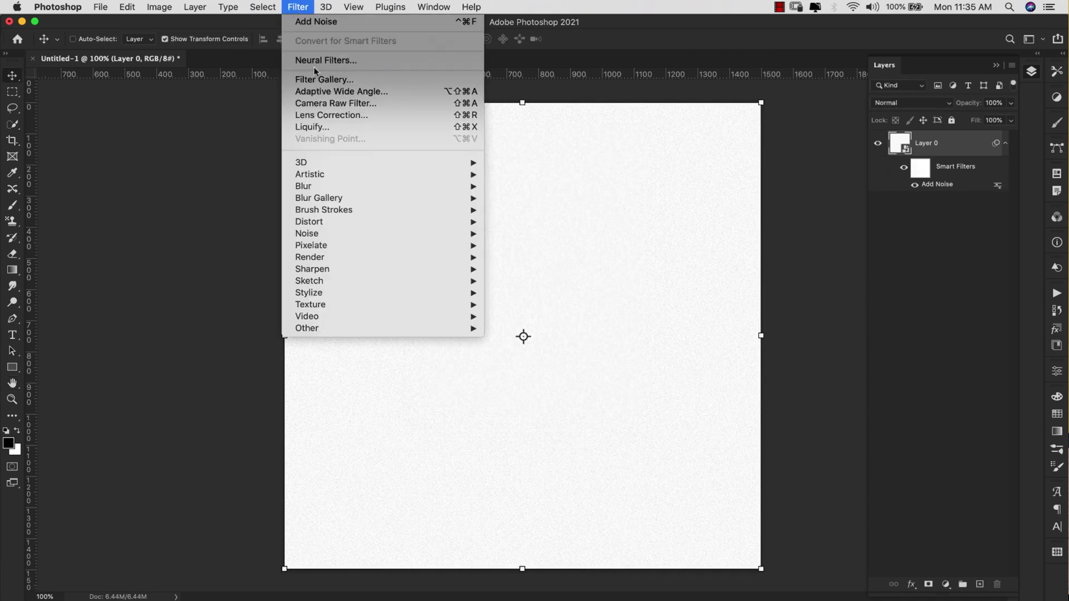
left_click(326, 81)
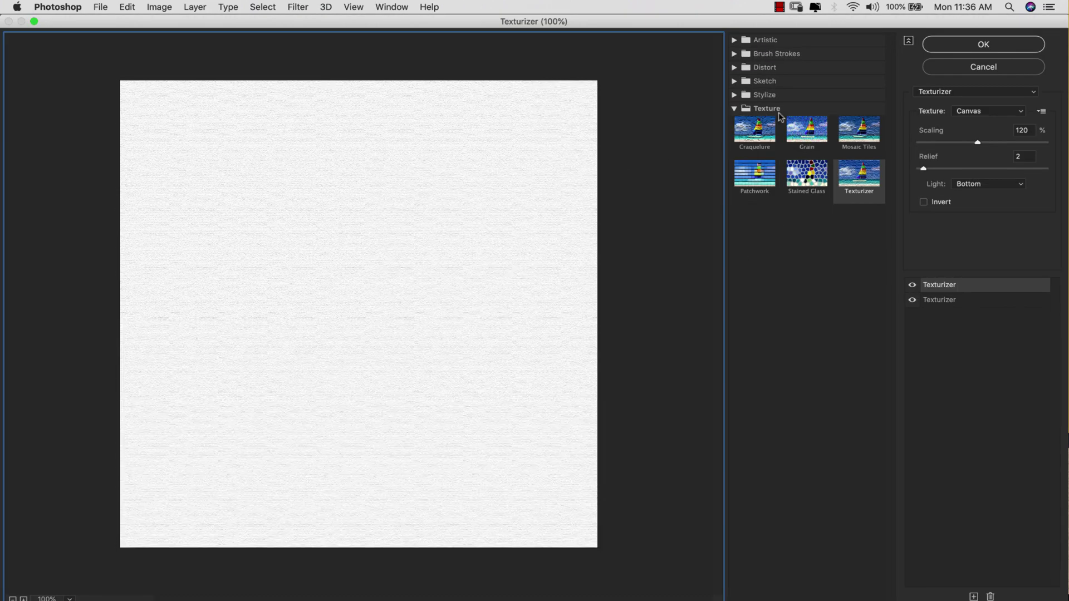
left_click(734, 108)
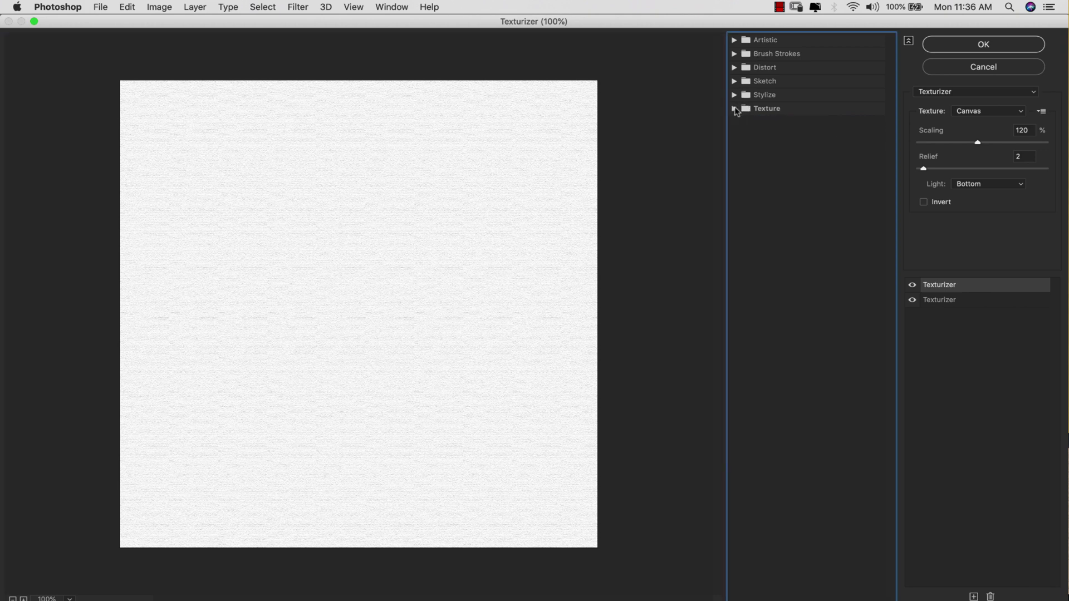
left_click(737, 111)
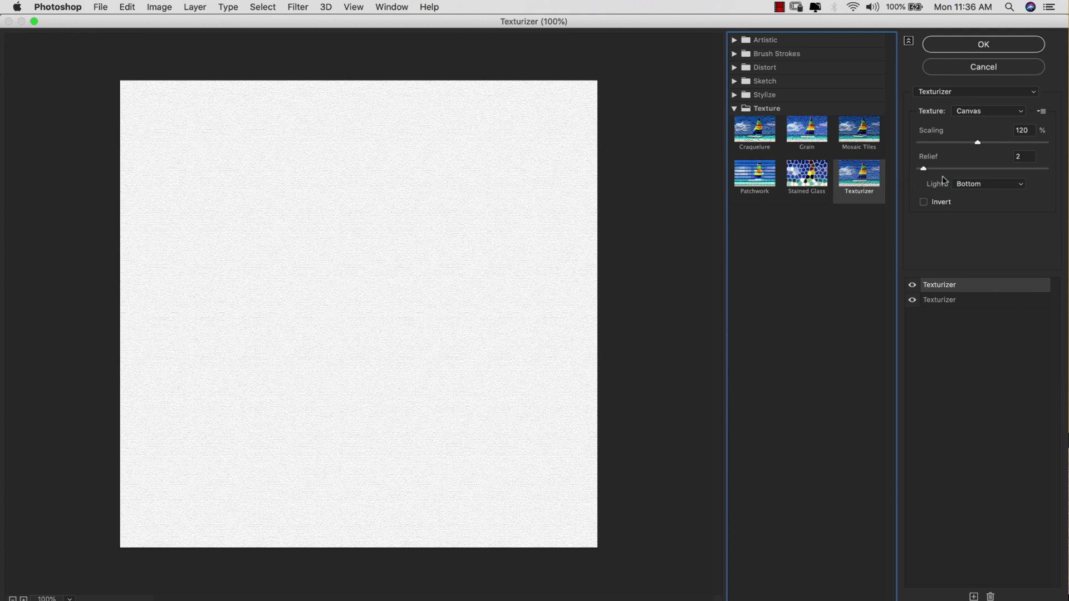
left_click(985, 300)
left_click(913, 285)
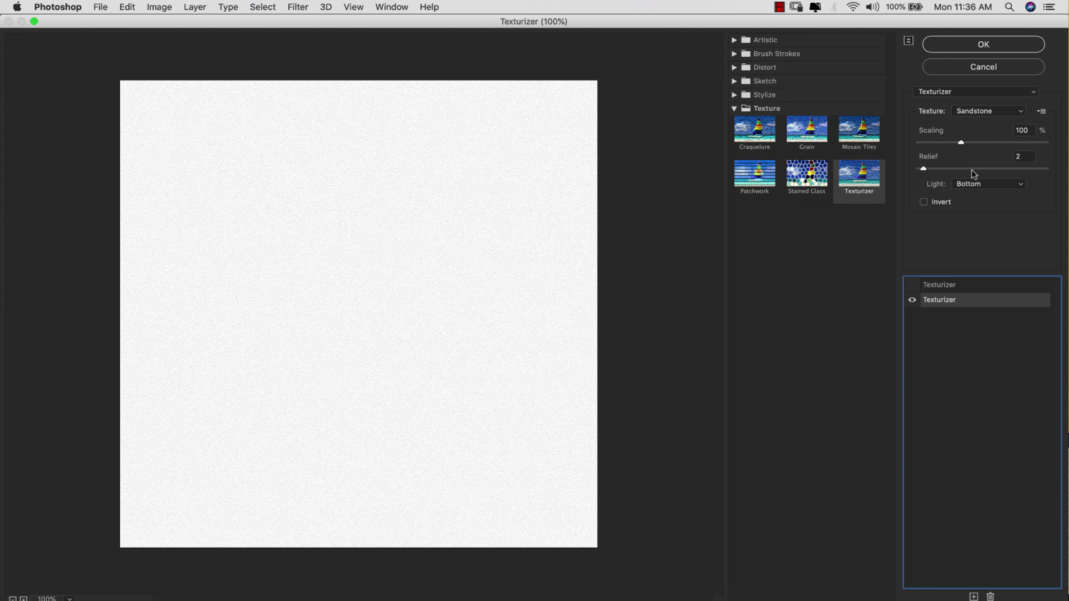
left_click(991, 184)
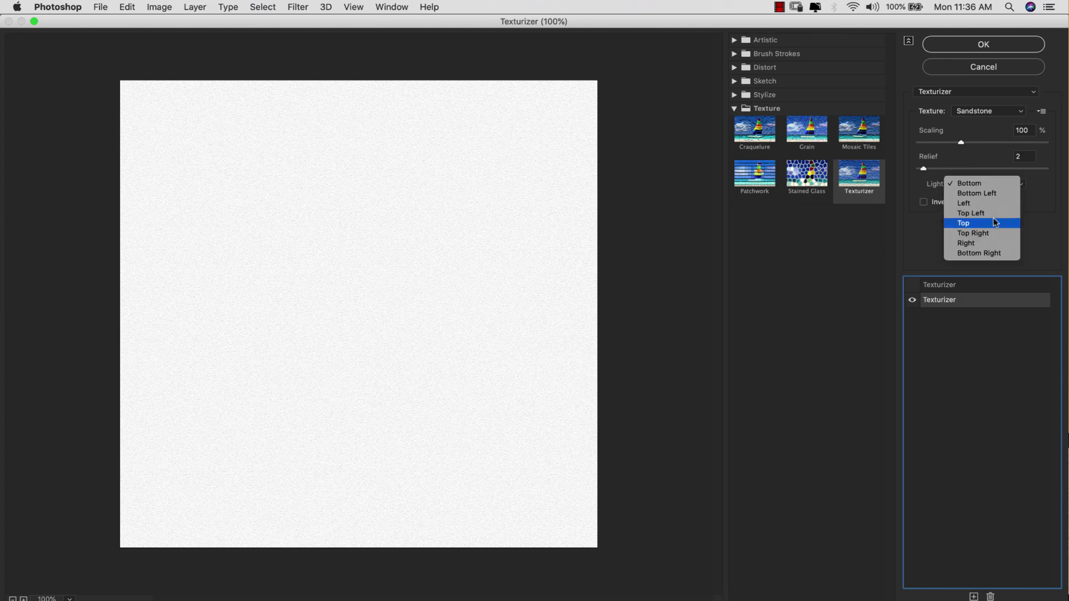
Show the upper Texturizer effect again, change it to Sprayed Strokes with stroke length 20 and spray radius 5, and apply the gallery
left_click(937, 285)
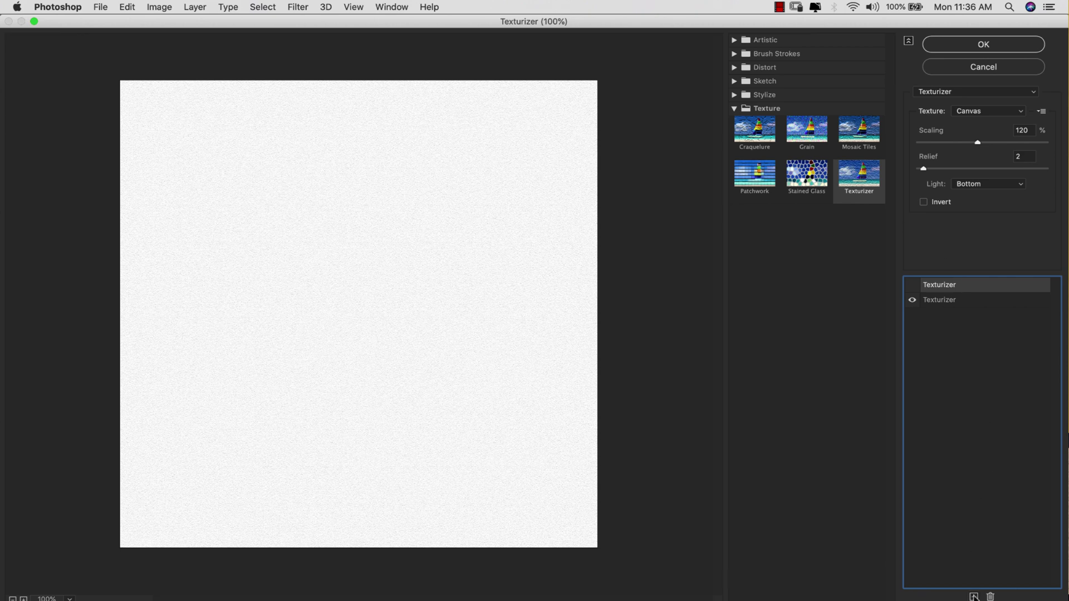
left_click(912, 285)
left_click(734, 109)
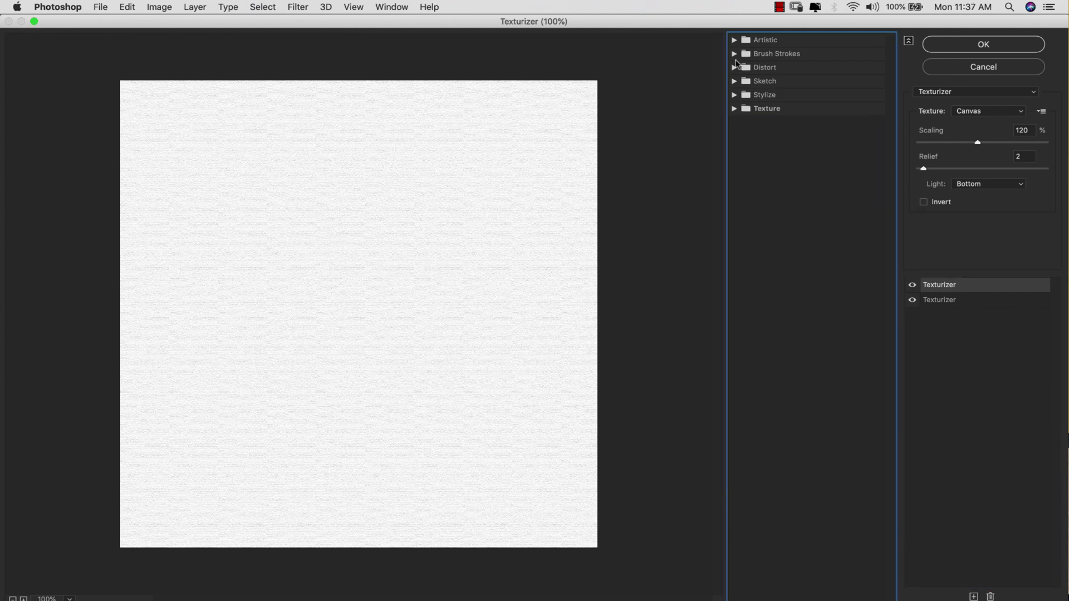
left_click(734, 54)
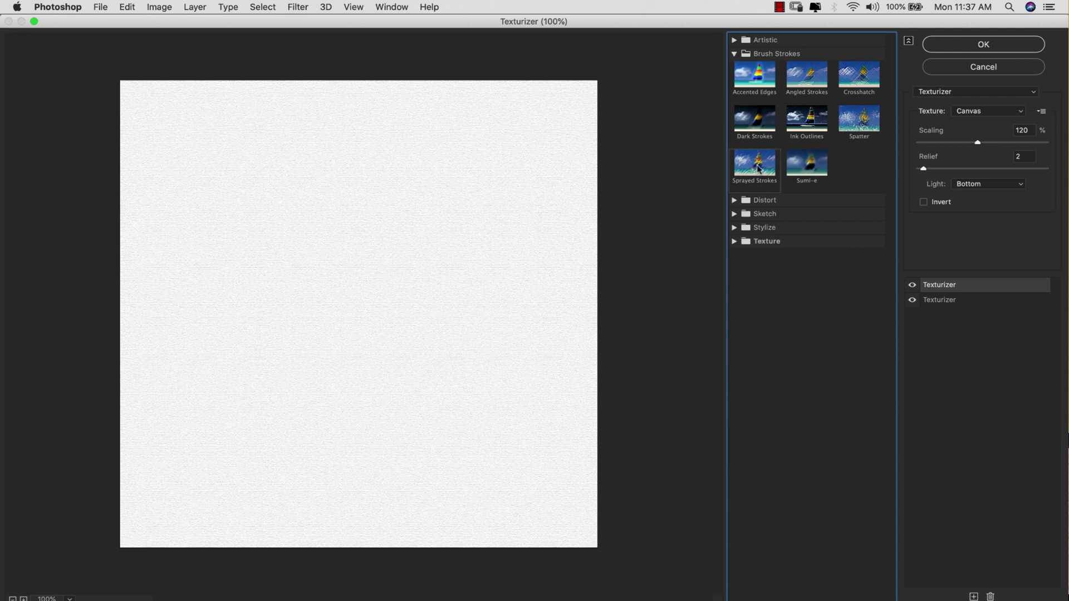
left_click(759, 169)
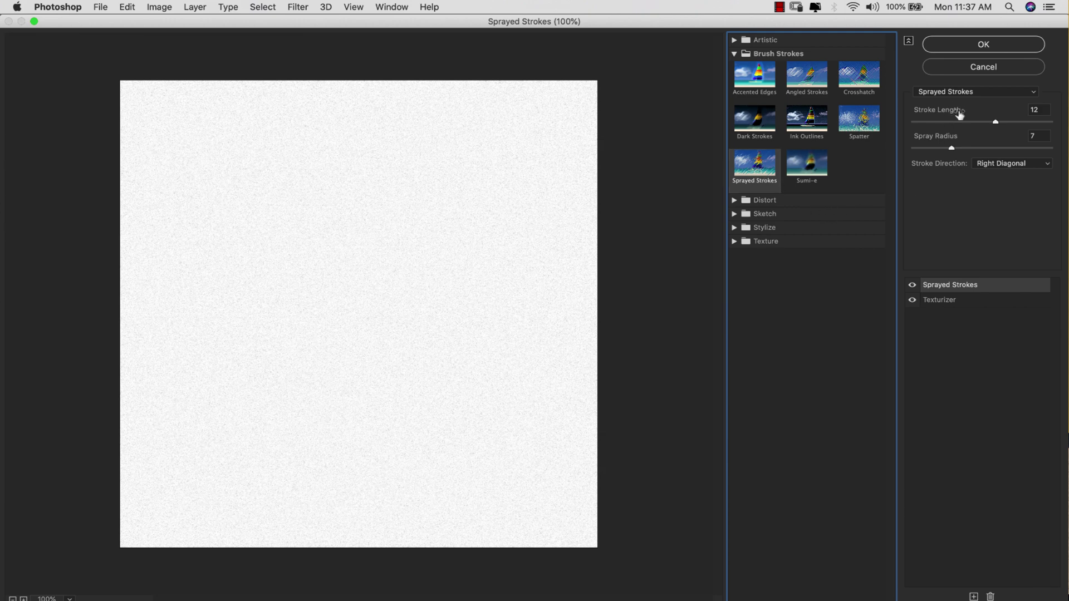
left_click(1038, 109)
type("20")
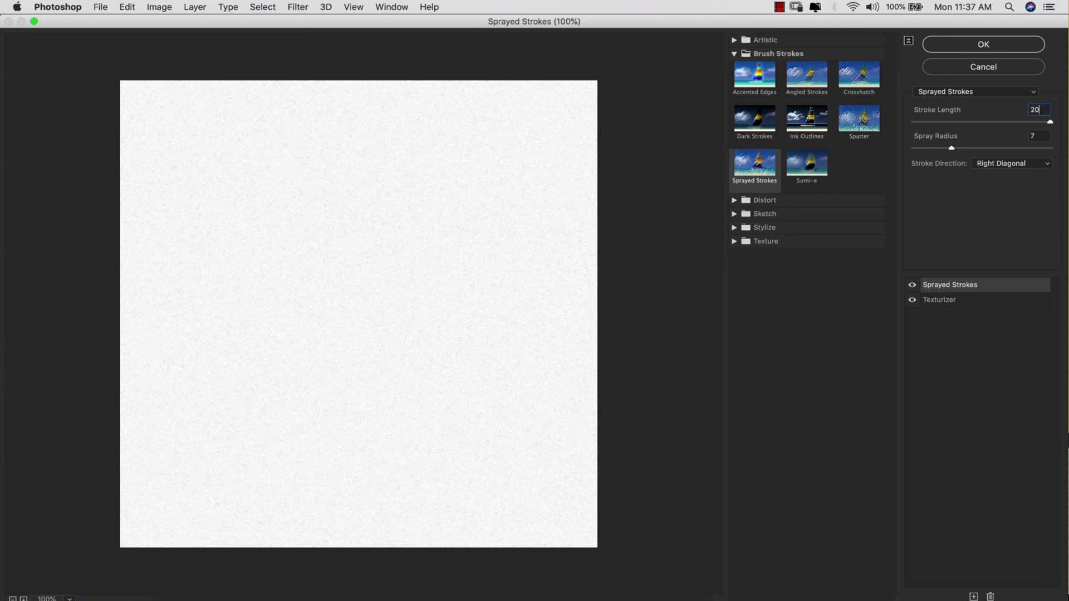
left_click(1038, 136)
type("5")
left_click(976, 45)
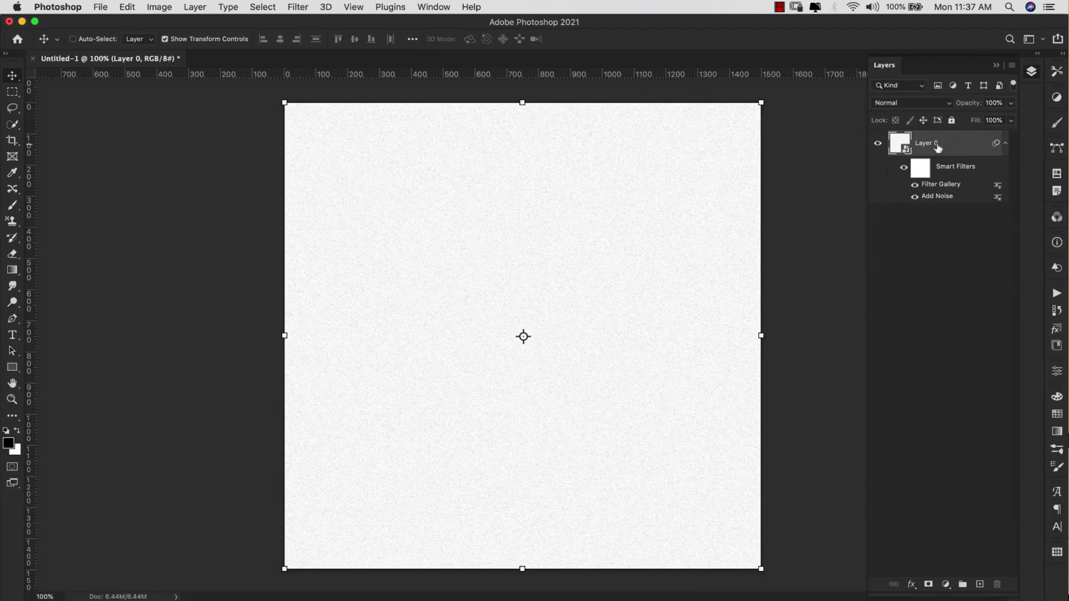
Create an independent smart object copy of Layer 0 and delete the Sprayed Strokes effect from the copy's Filter Gallery
right_click(970, 146)
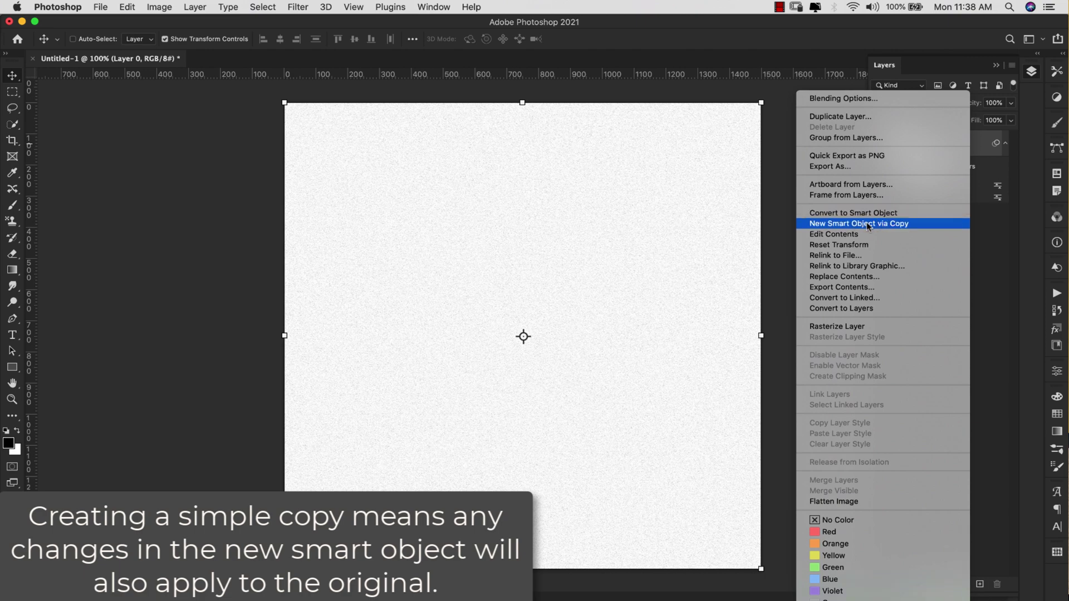
left_click(873, 224)
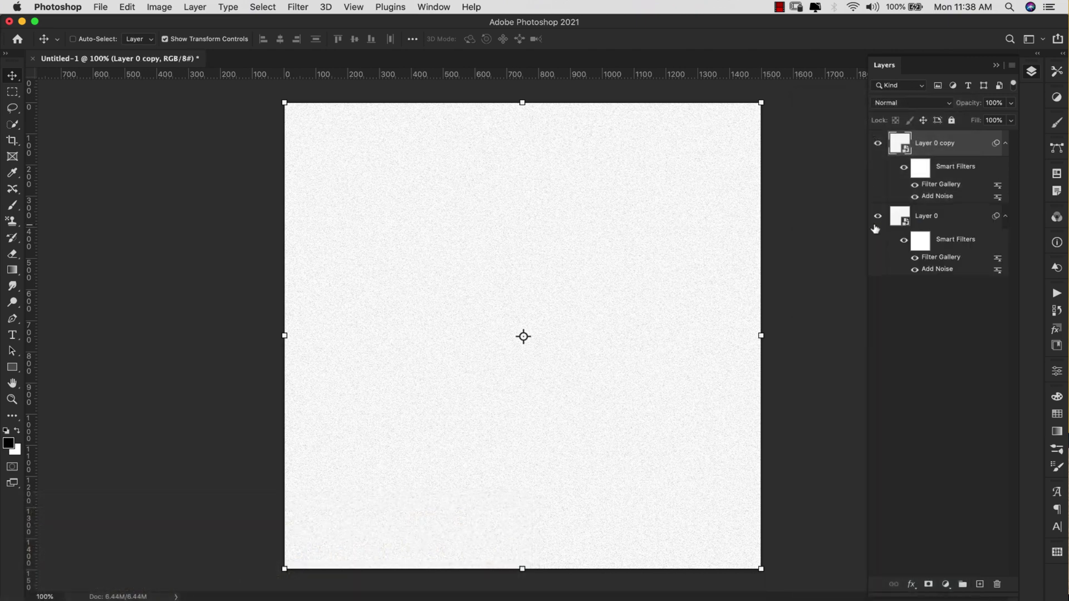
double_click(932, 187)
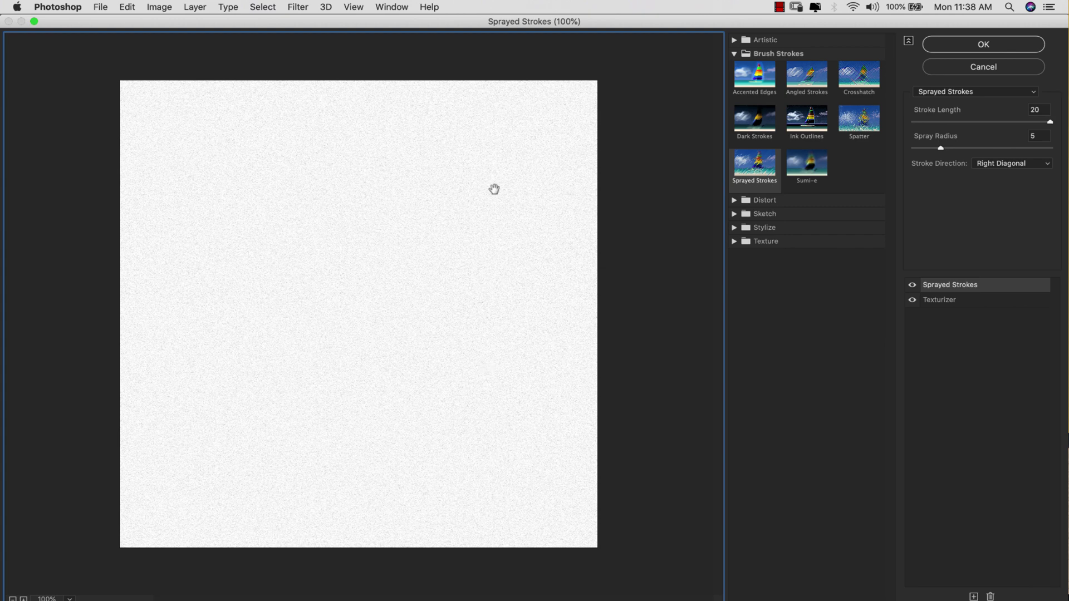
left_click(991, 596)
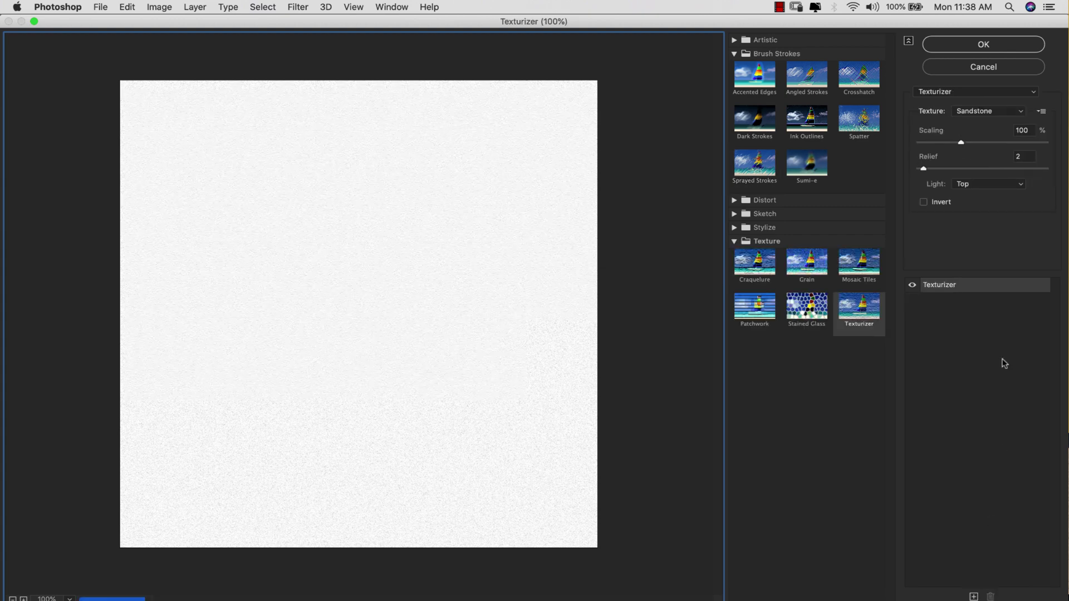
left_click(989, 285)
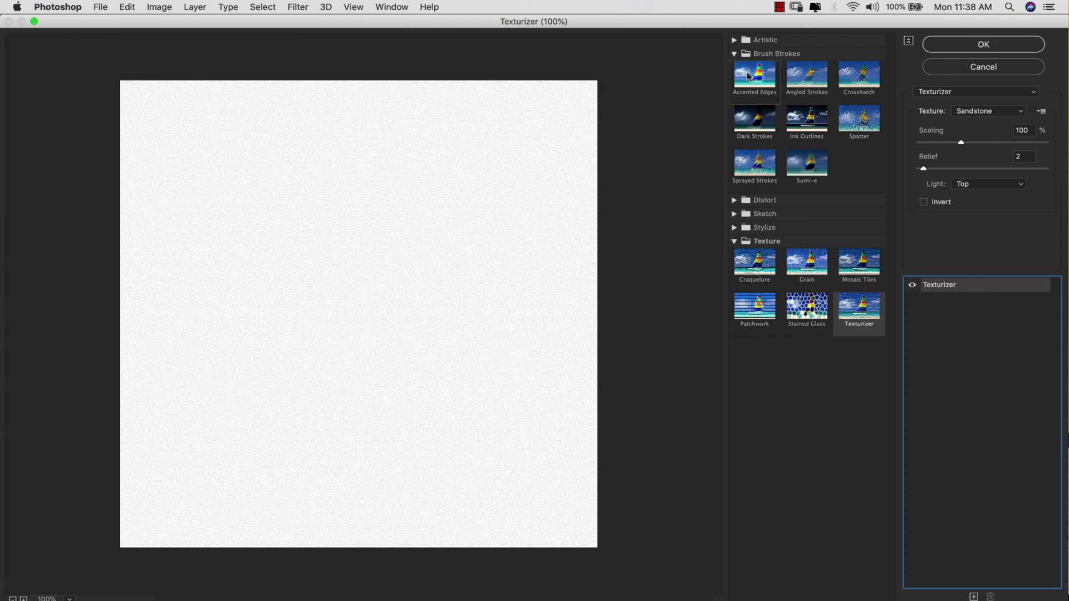
Change the copy's remaining Texturizer effect to Angled Strokes with direction balance 50, stroke length 11 and minimum sharpness, and apply it
left_click(735, 241)
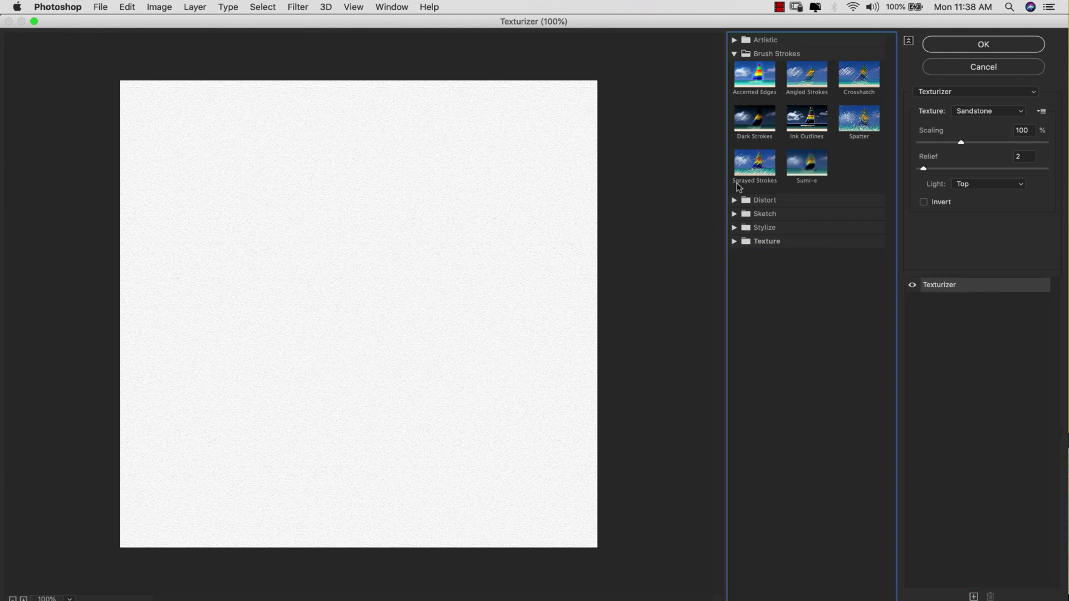
left_click(735, 54)
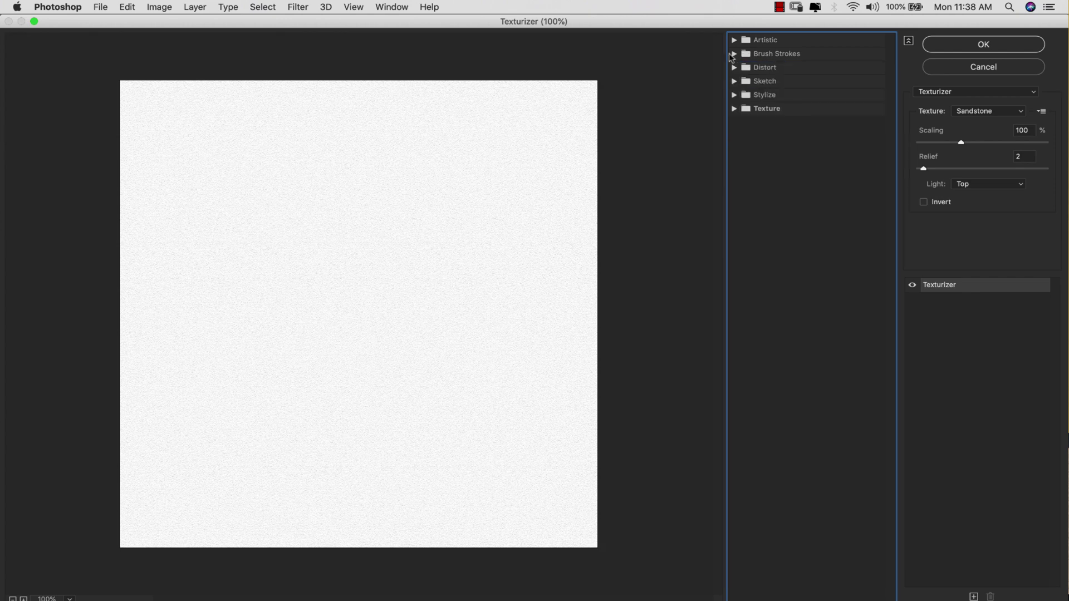
left_click(777, 54)
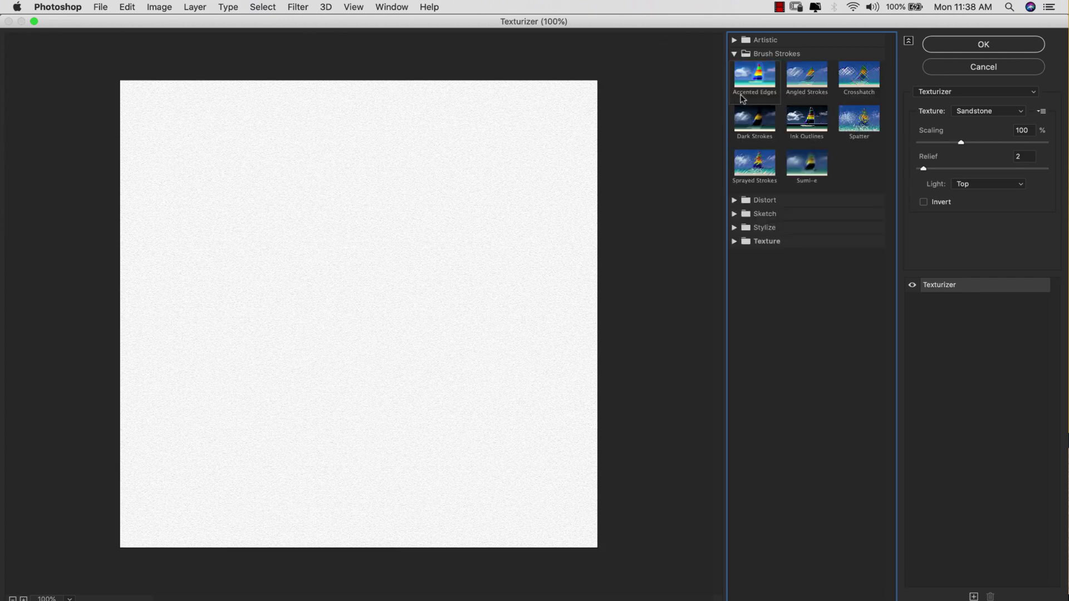
left_click(805, 85)
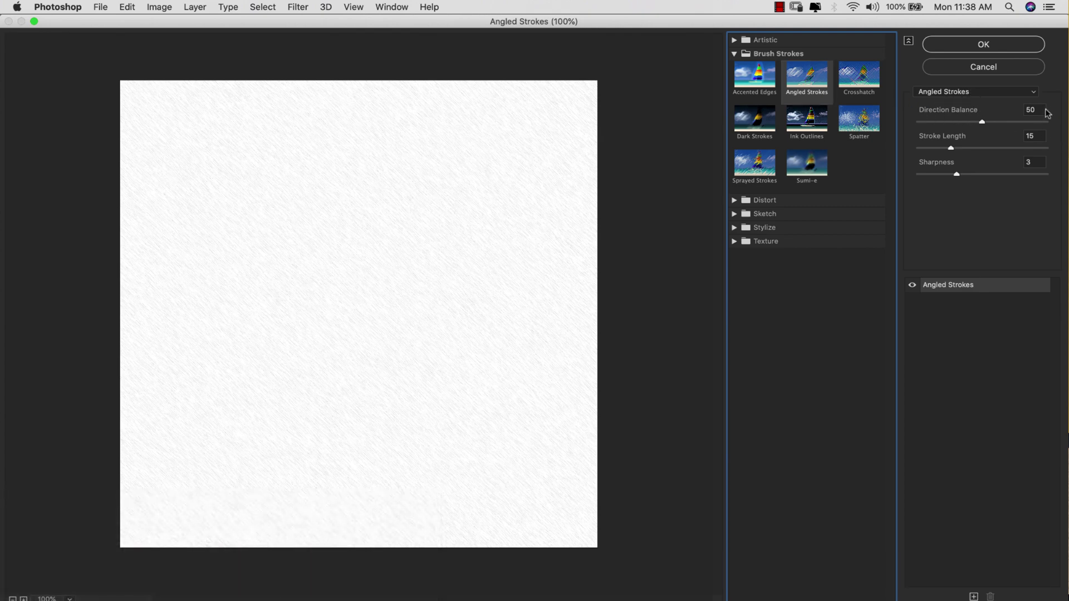
double_click(1028, 135)
type("11")
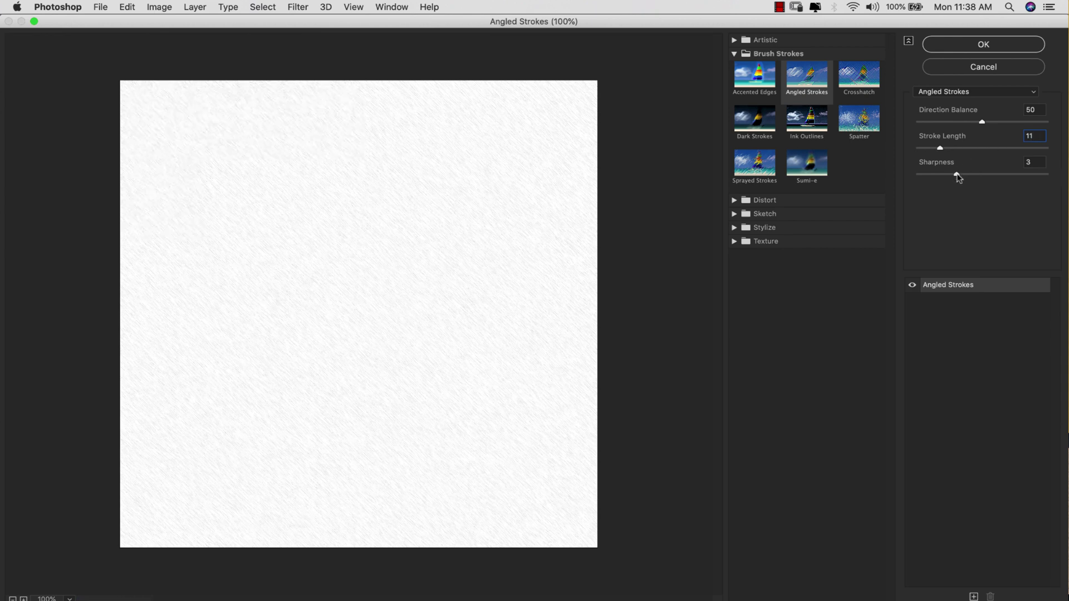
left_click_drag(957, 177, 883, 181)
left_click(958, 45)
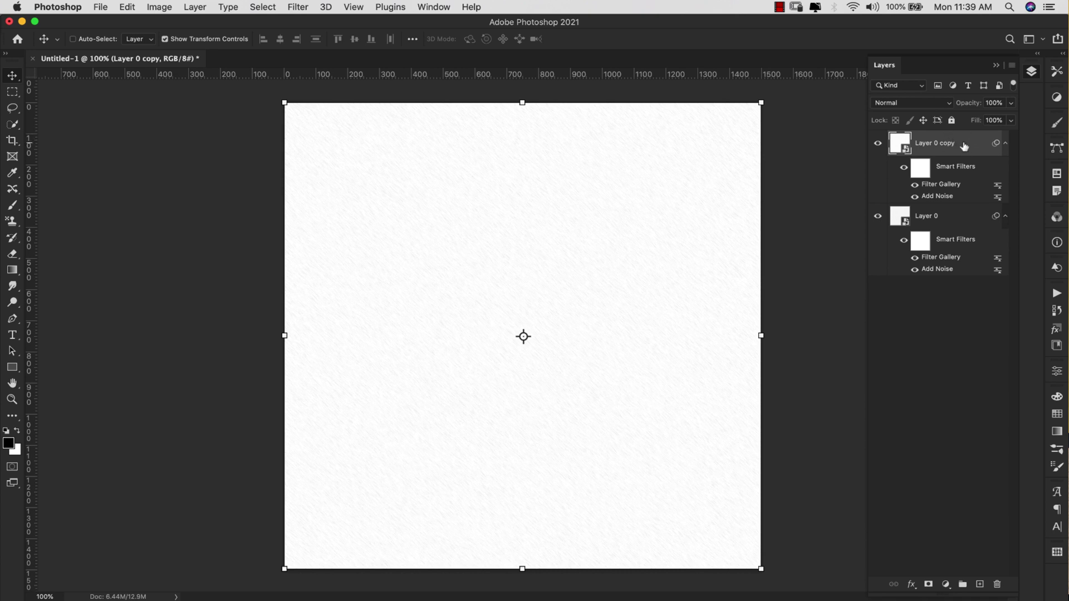
Set the blending mode of Layer 0 copy to Linear Burn
left_click(946, 104)
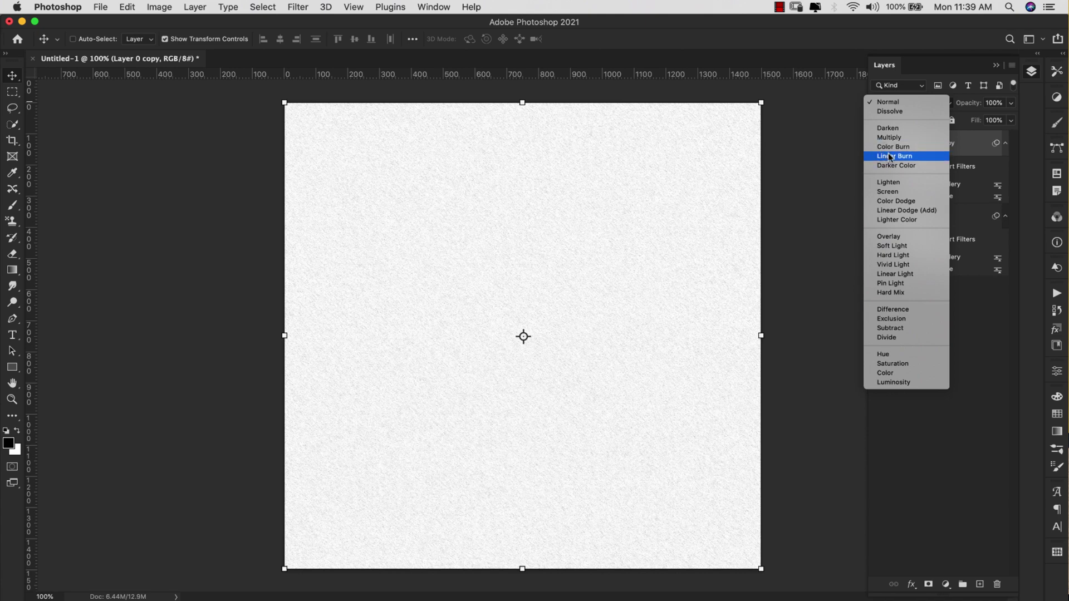
left_click(916, 157)
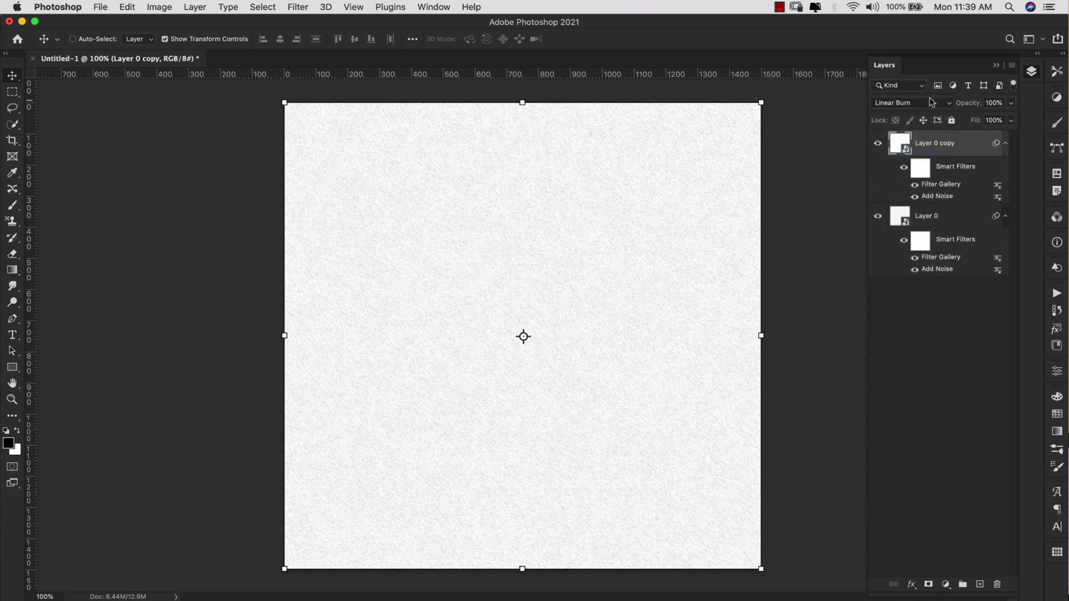
left_click(931, 105)
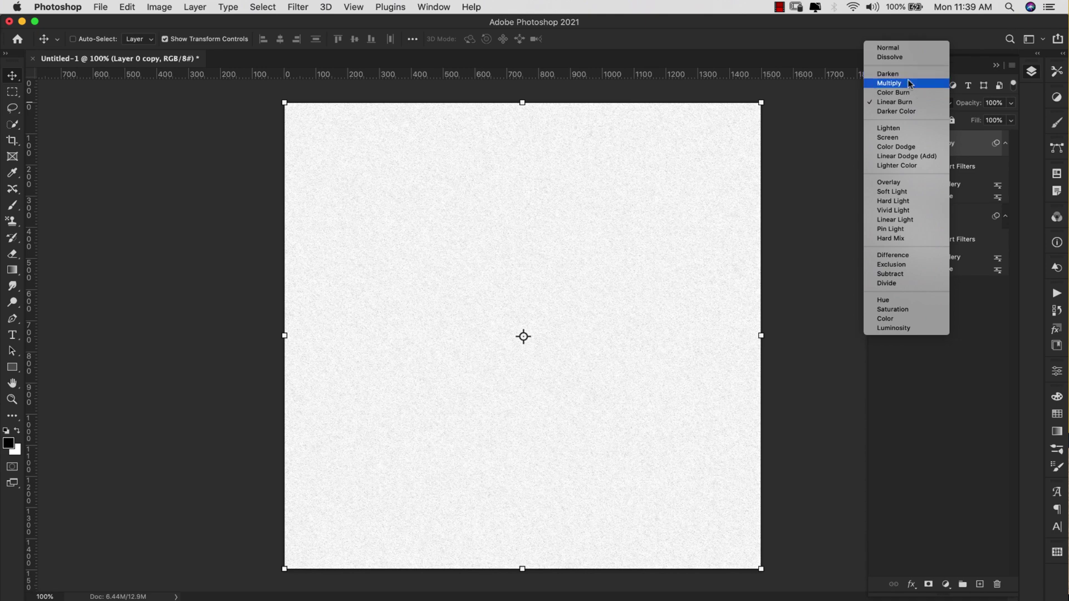
left_click(918, 107)
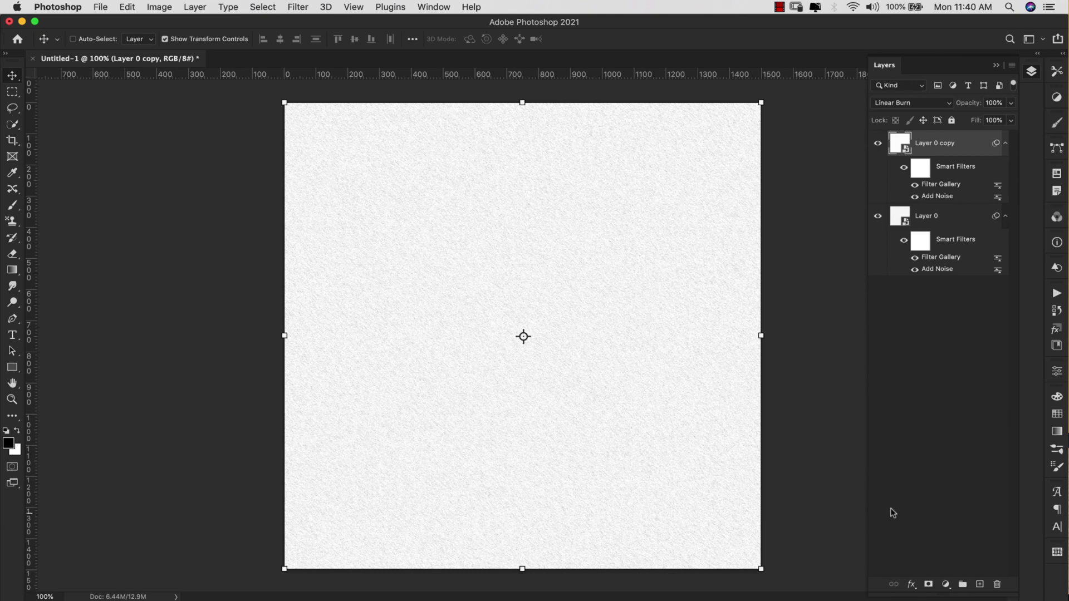
Group Layer 0 and Layer 0 copy together and name the group "Construction paper"
left_click(965, 225, "shift")
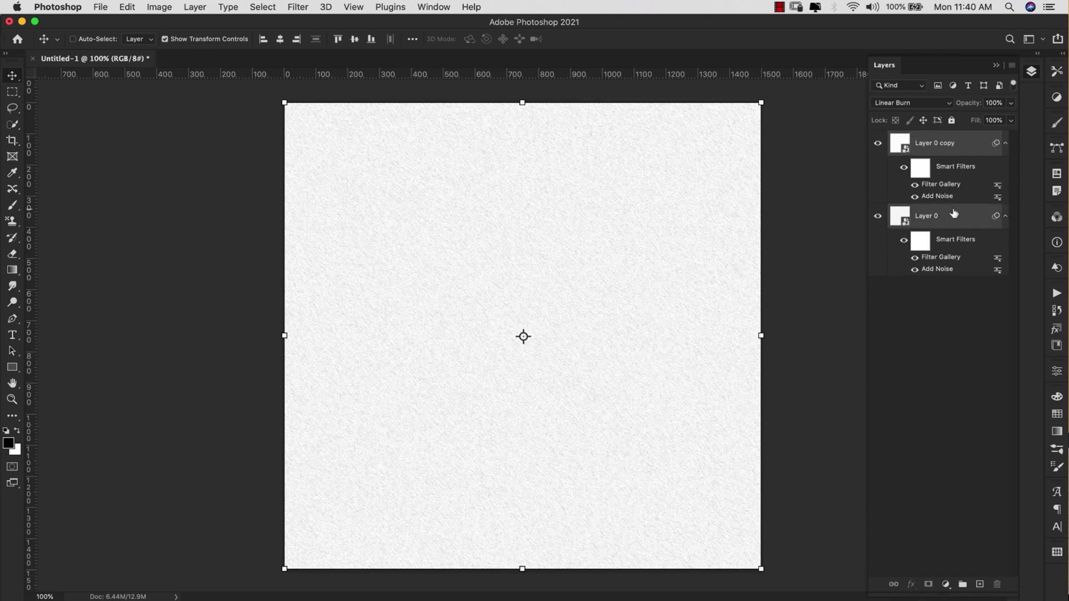
key("super+g")
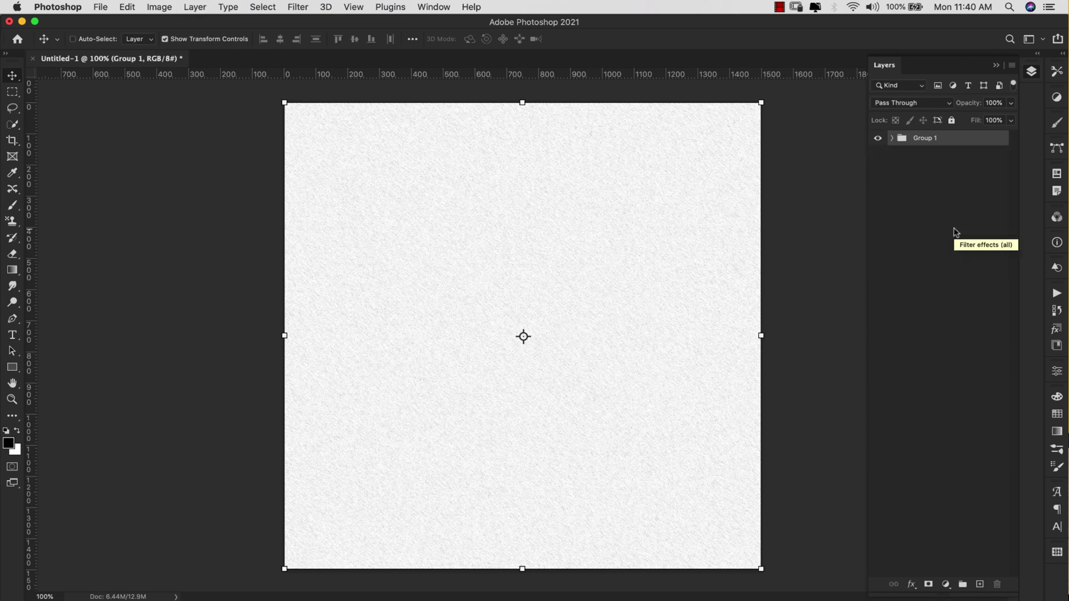
double_click(924, 139)
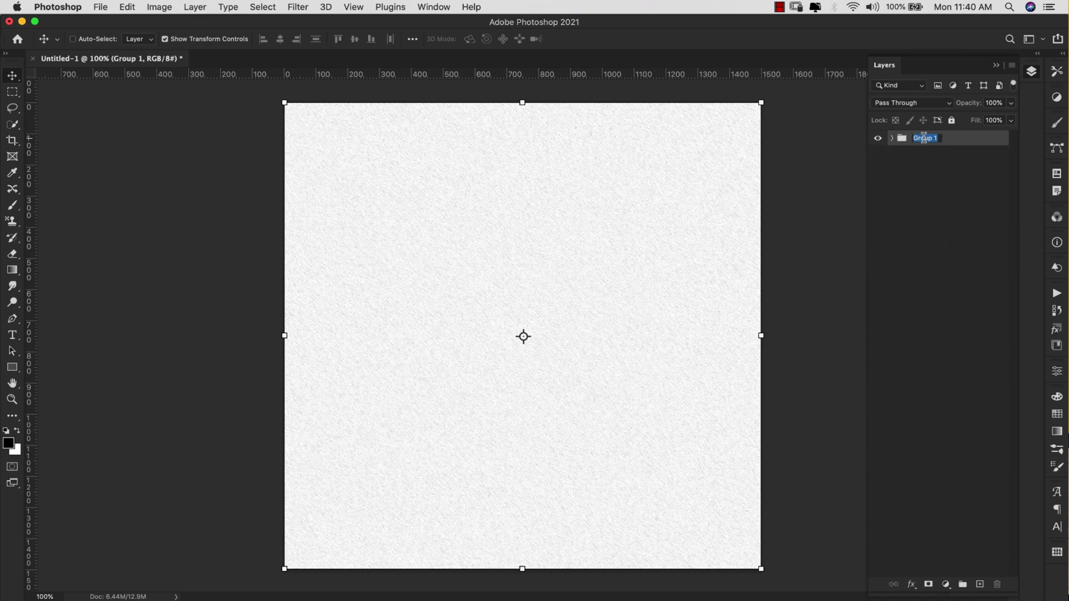
type("Construction paper")
key("Return")
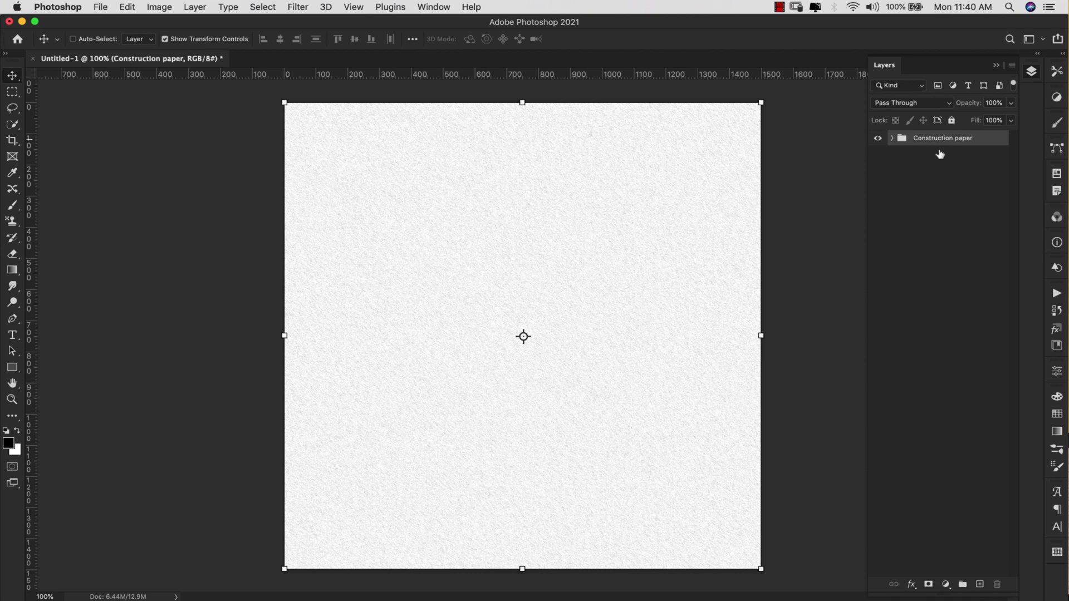
Add a Solid Color fill layer above the group with hue 17, saturation 30 and brightness 100, and blend it with Linear Burn
left_click(946, 585)
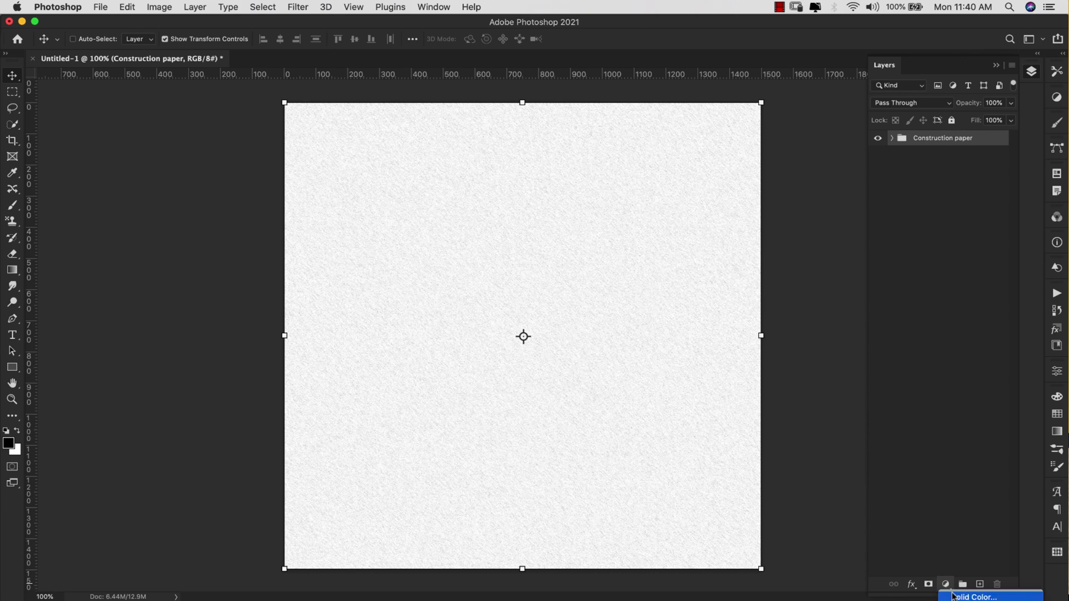
left_click(957, 597)
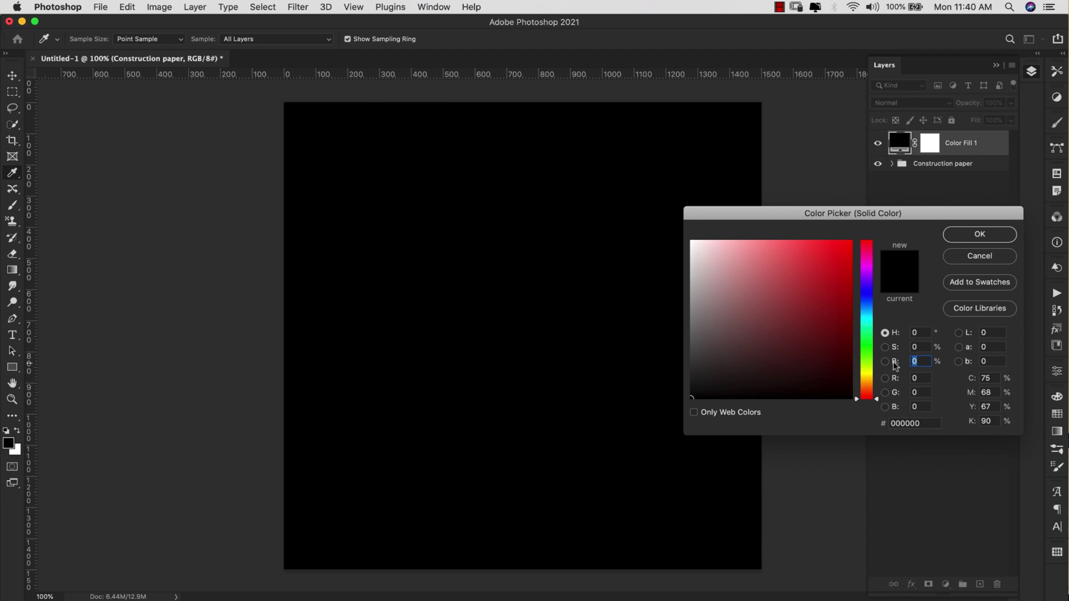
type("100")
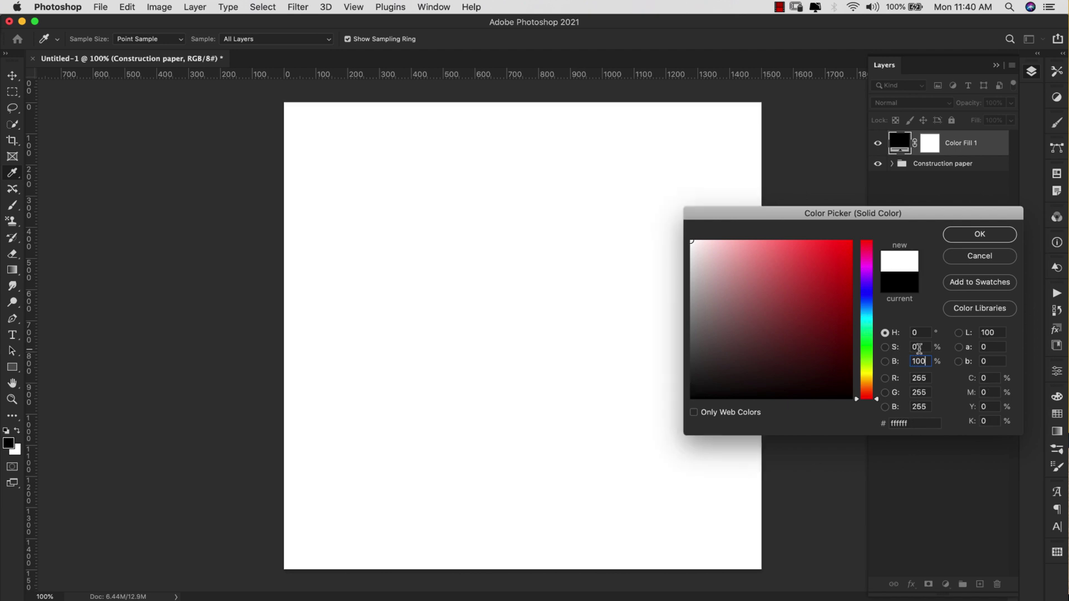
left_click(918, 348)
type("30")
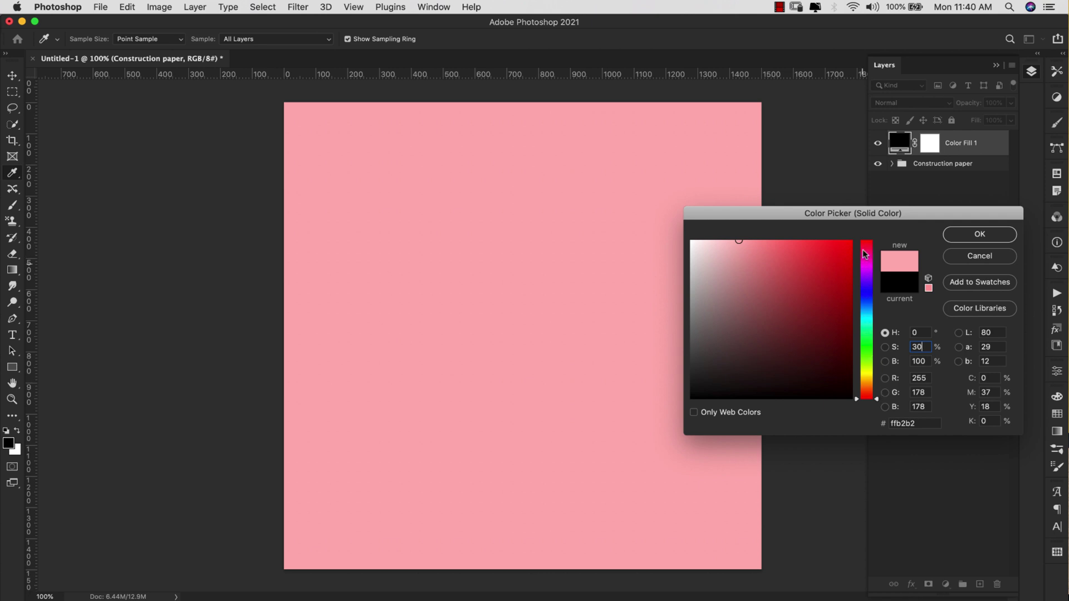
mouse_move(868, 391)
left_mouse_down()
mouse_move(867, 281)
mouse_move(867, 394)
left_mouse_up()
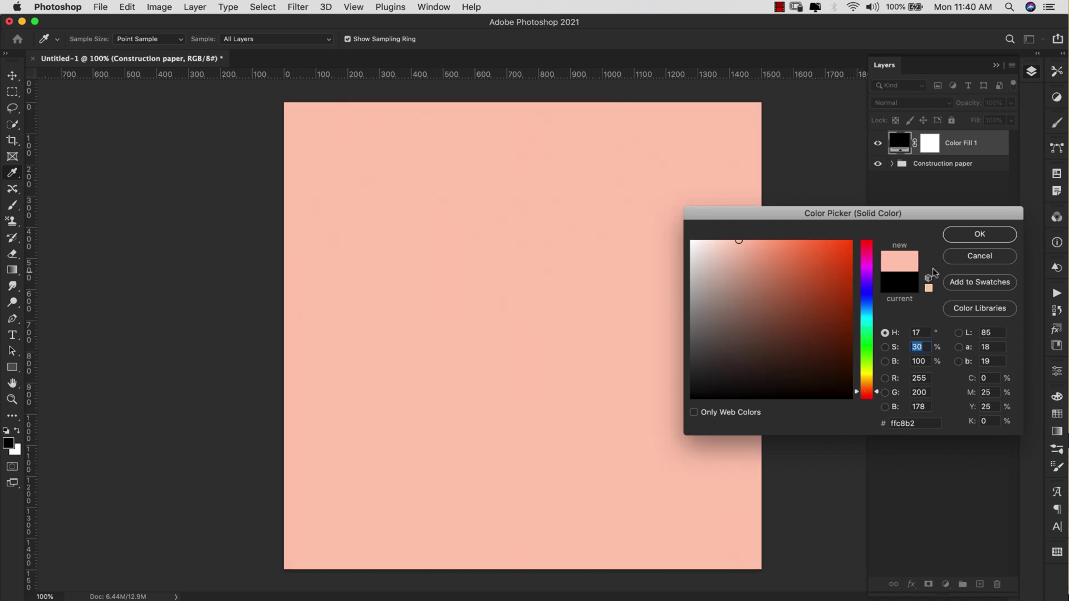
left_click(962, 235)
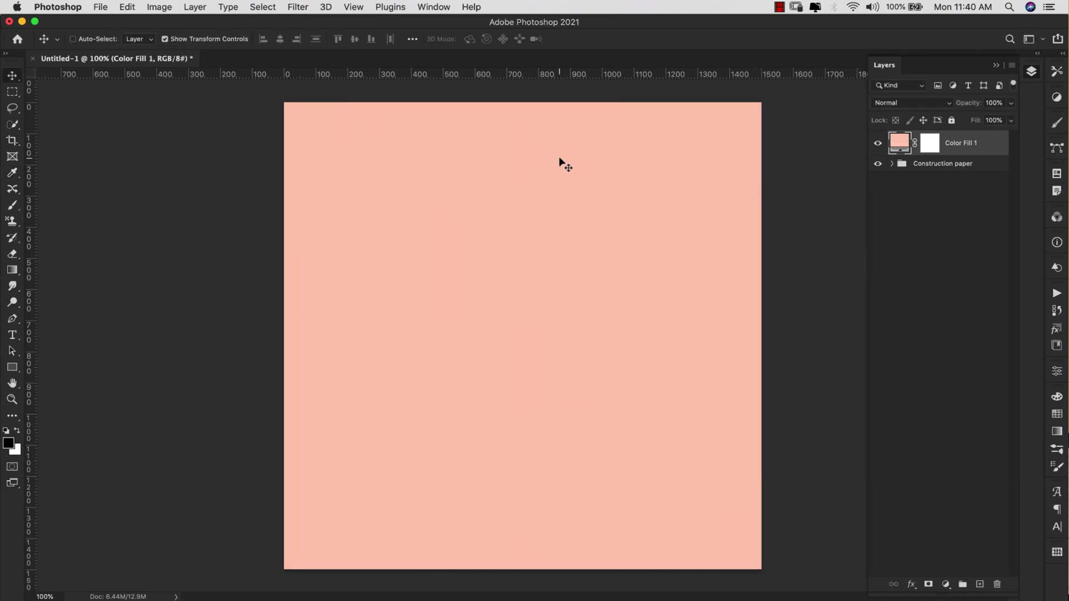
left_click(916, 101)
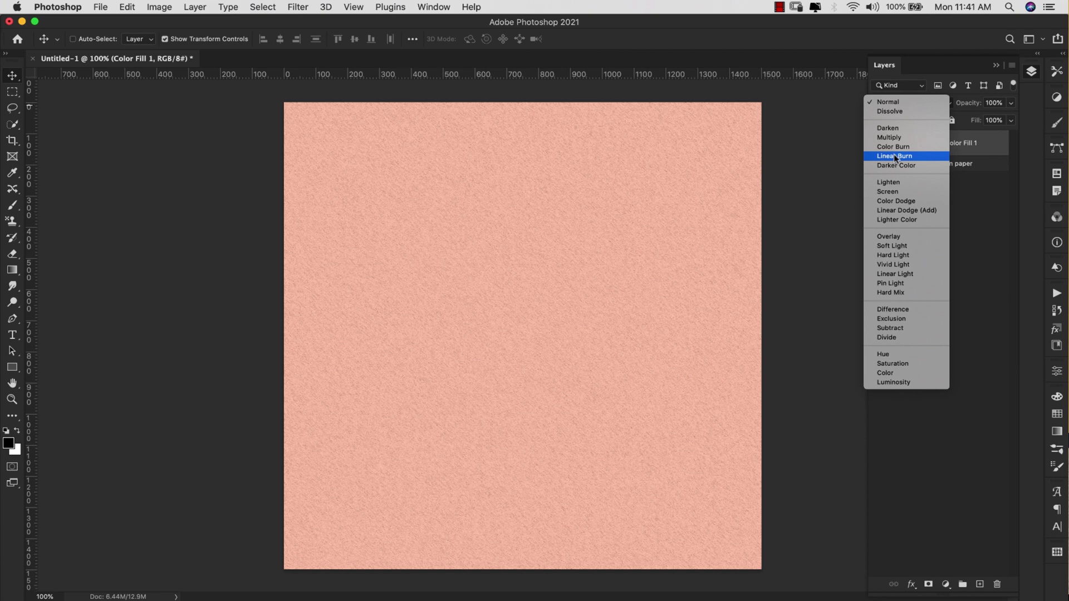
left_click(893, 155)
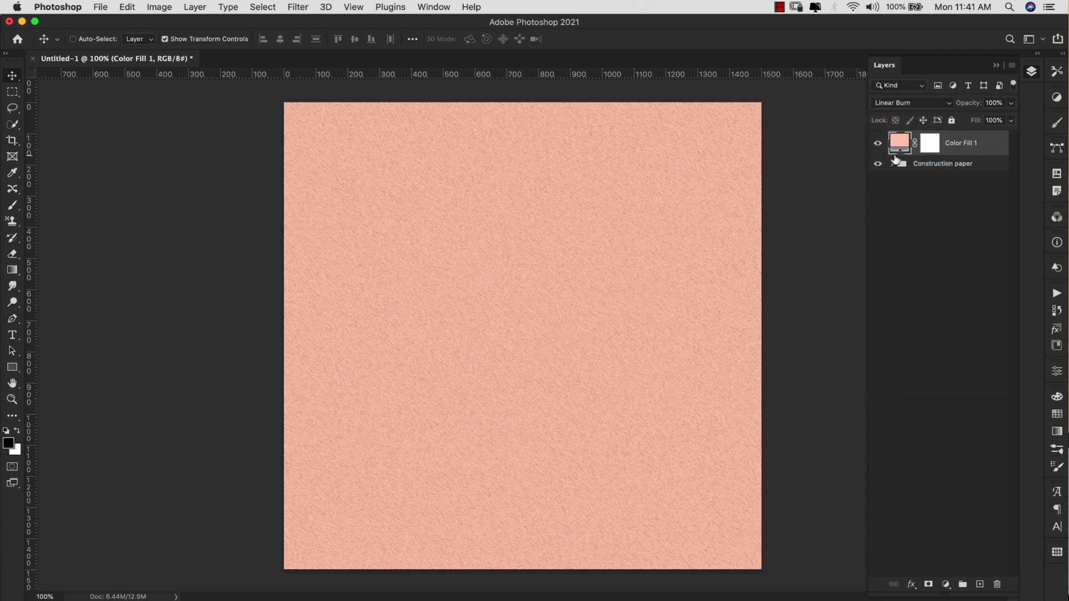
Change the fill layer's color to purple e1a3fe and clip it to the Construction paper group
double_click(898, 146)
left_click(867, 280)
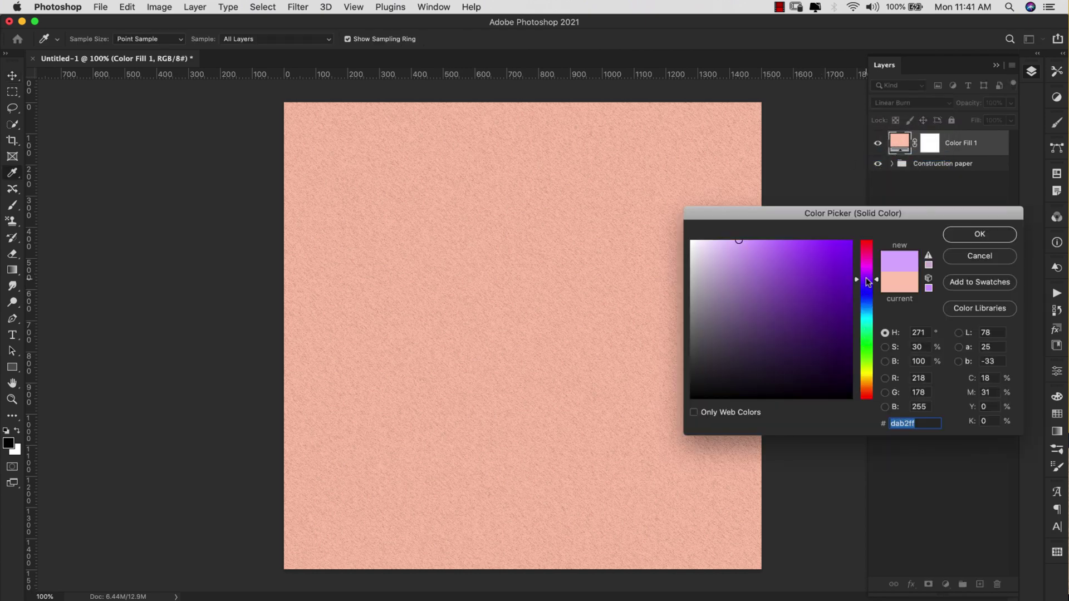
left_click_drag(867, 282, 867, 275)
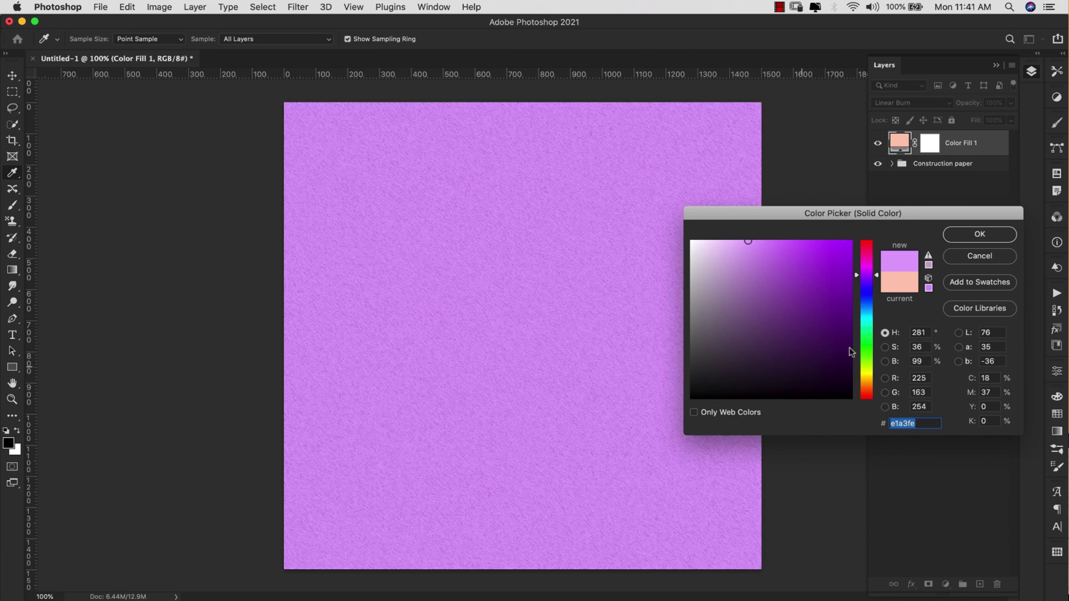
left_click(963, 237)
left_click_drag(985, 147, 985, 153)
left_click(922, 223)
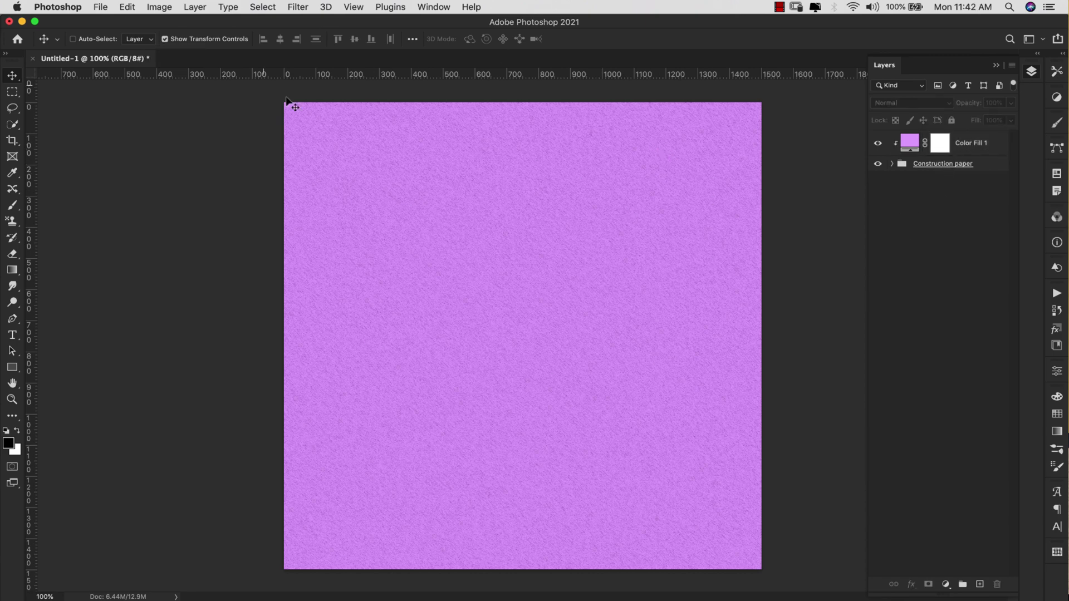
left_click(126, 7)
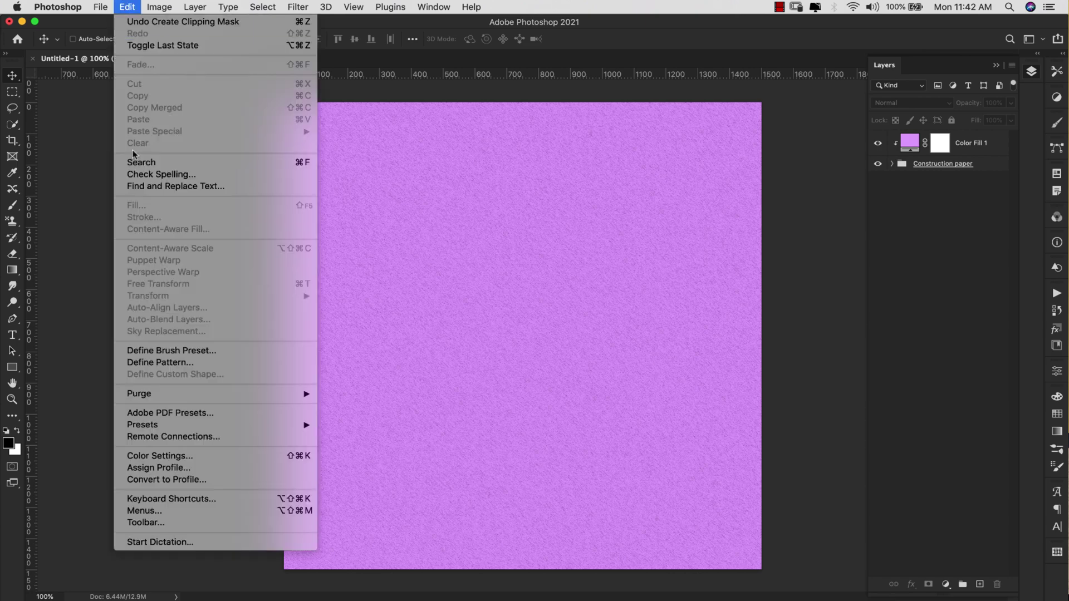
left_click(171, 362)
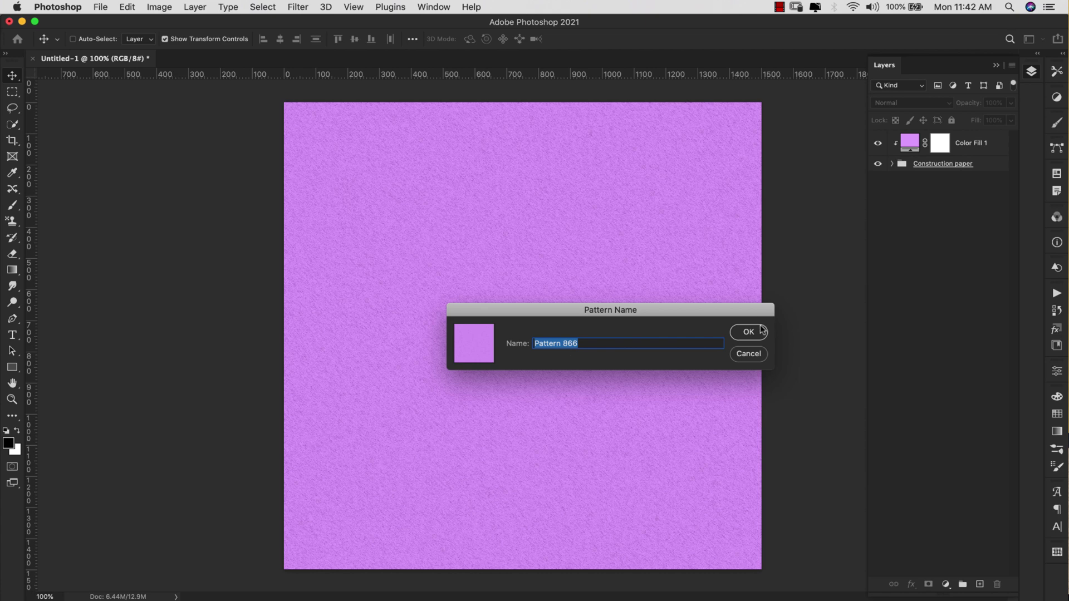
left_click(760, 354)
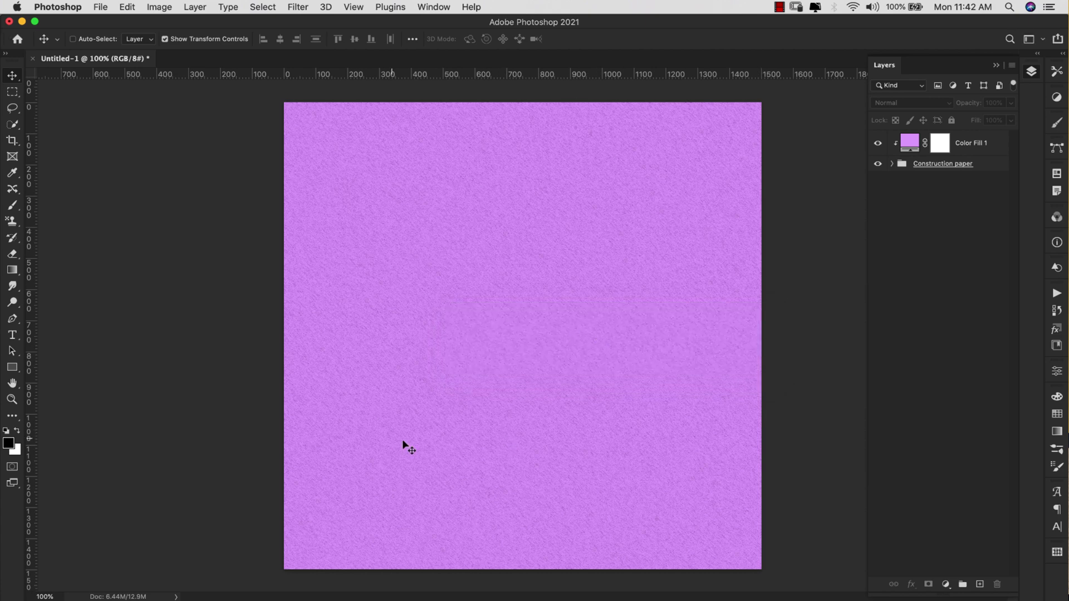
left_click(105, 7)
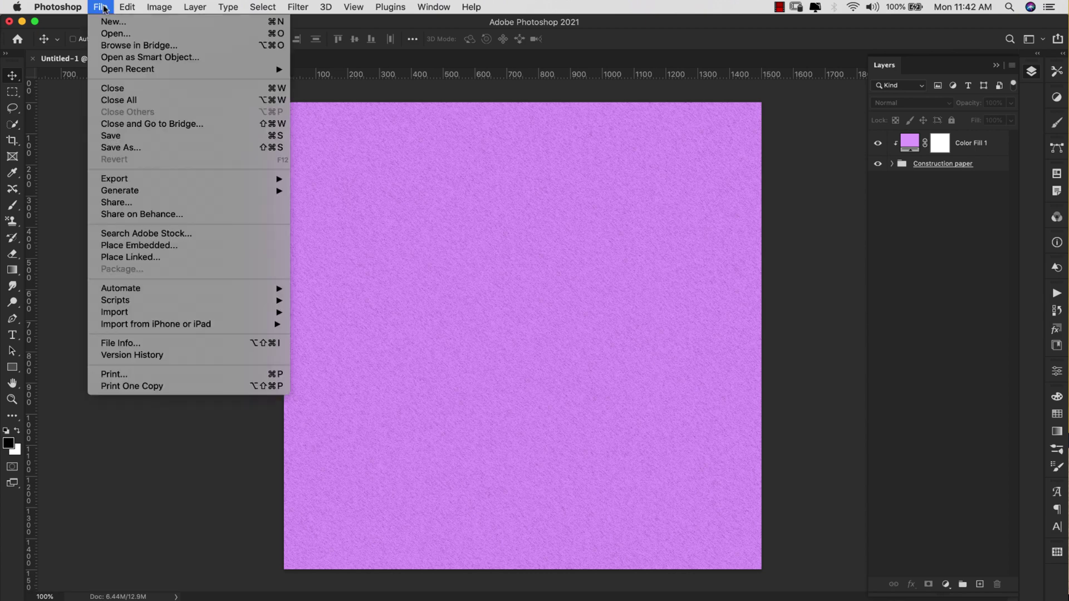
mouse_move(151, 181)
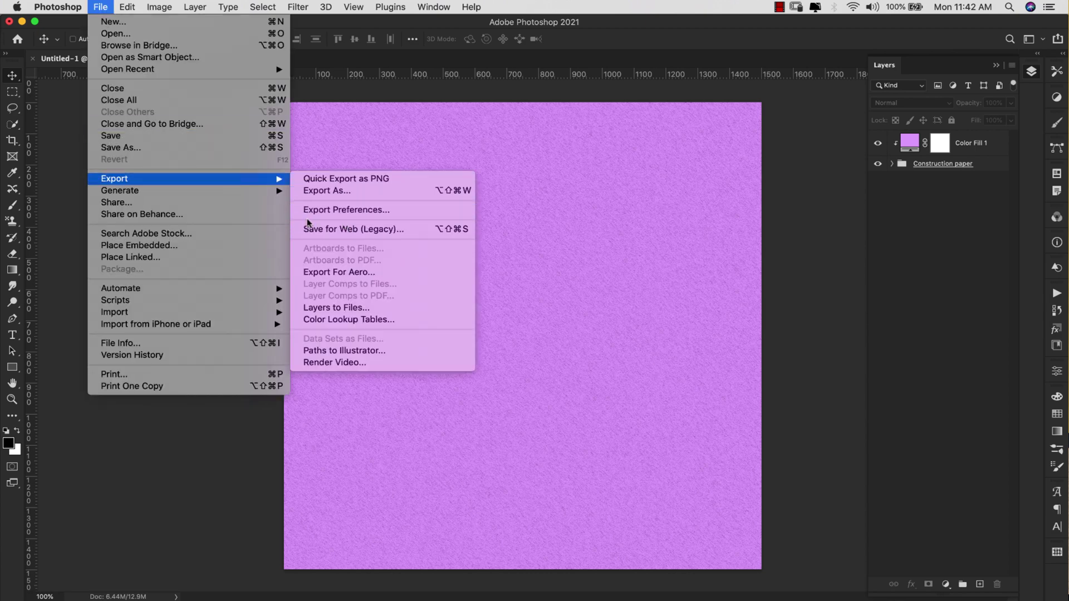
left_click(352, 231)
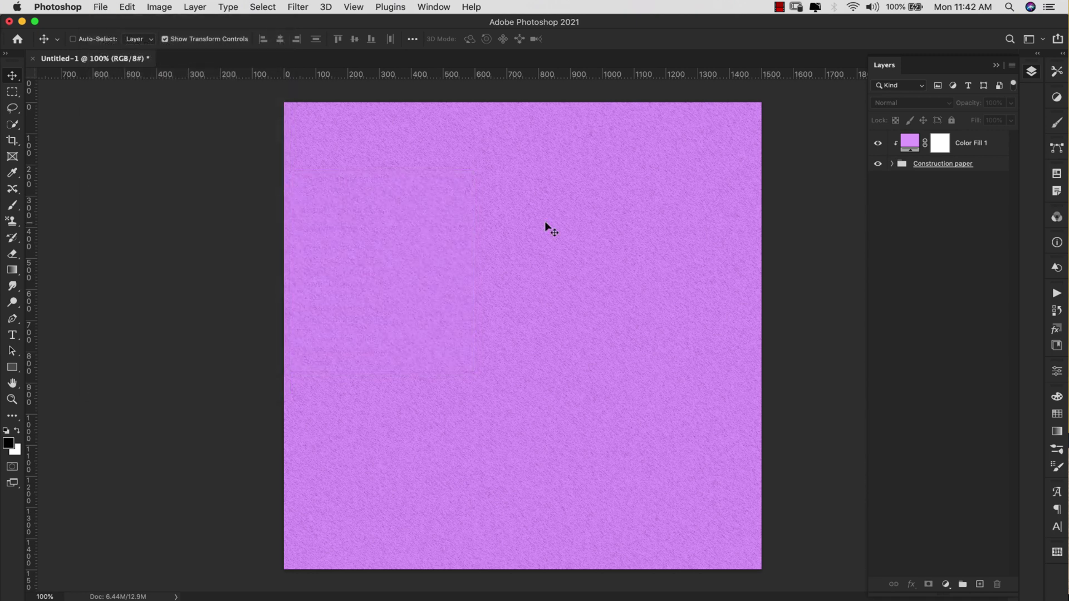
left_click(893, 164)
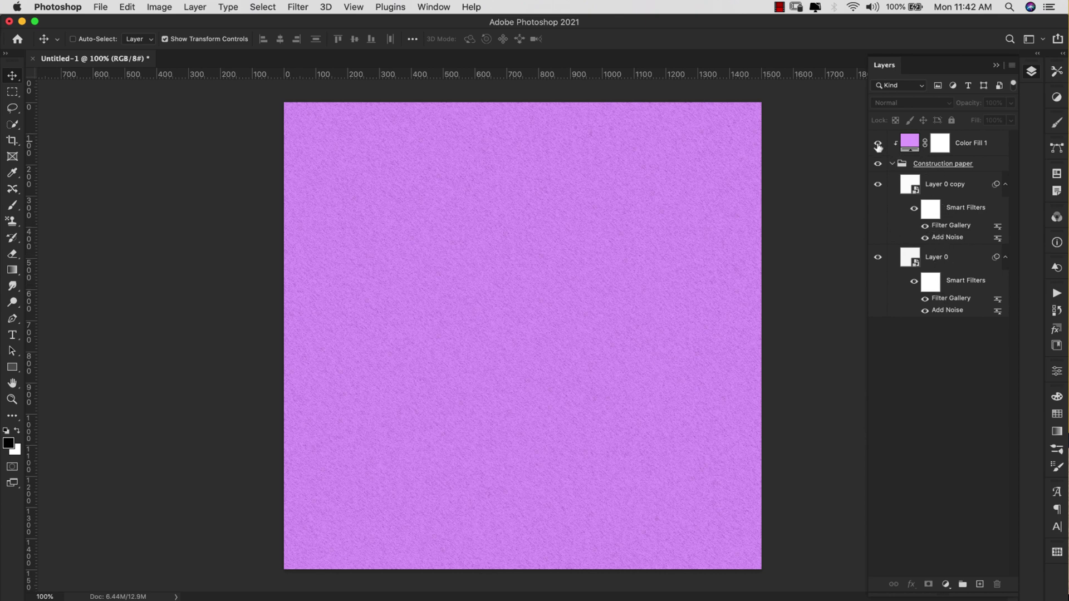
left_click(892, 164)
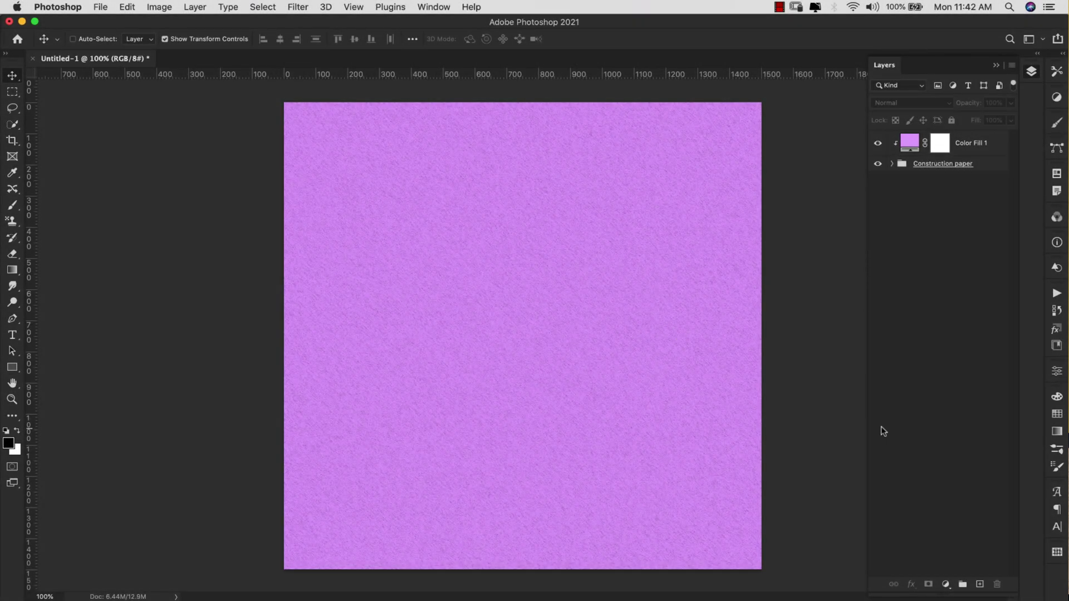
Add a new layer filled with white on top, and hide the Color Fill 1 layer and the Construction paper group
left_click(980, 584)
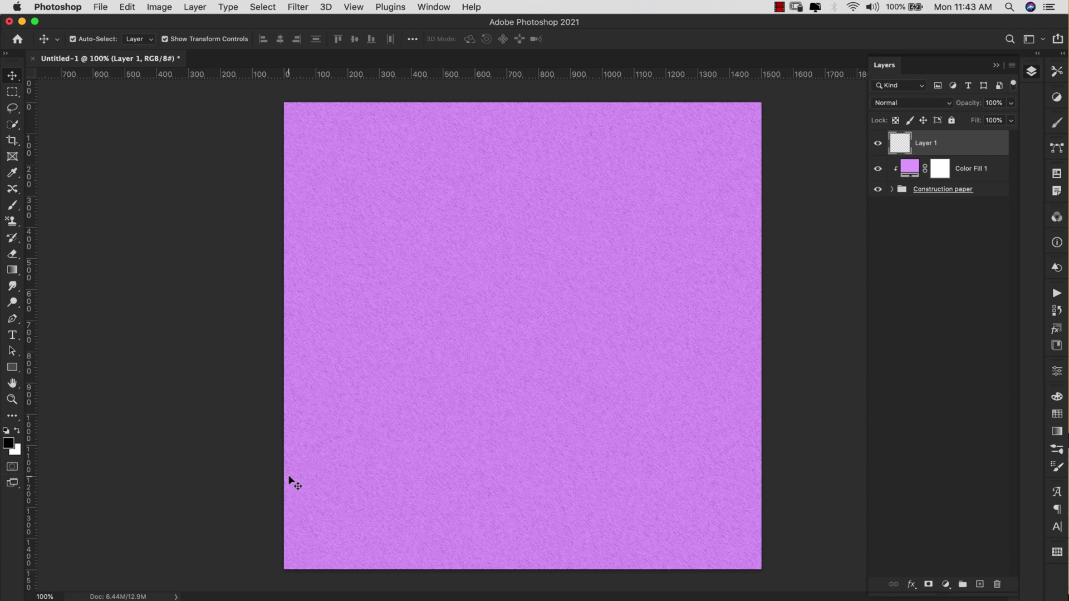
key("super+BackSpace")
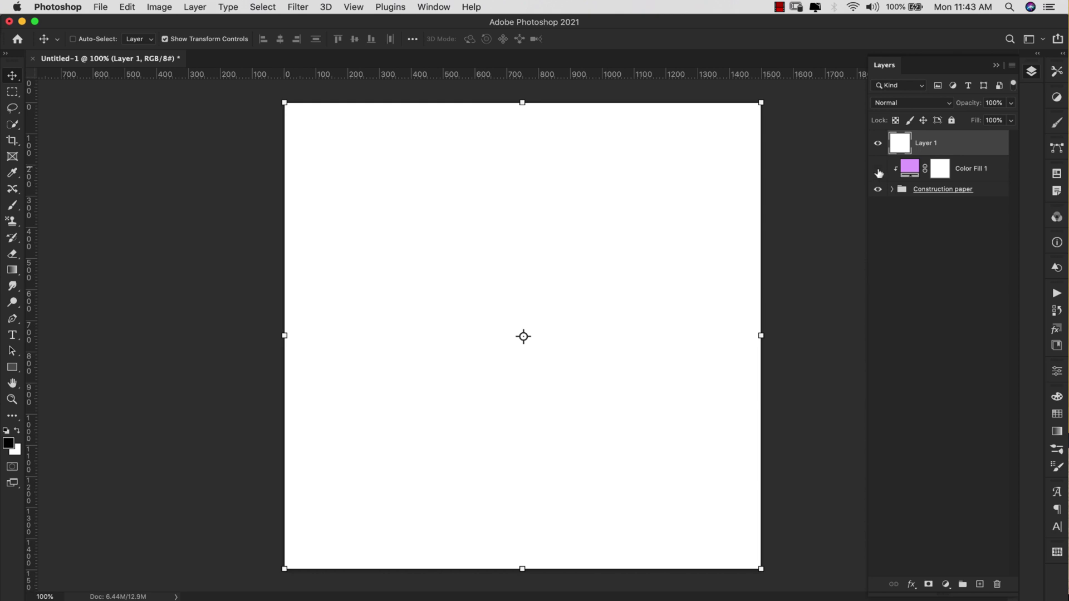
left_click_drag(878, 173, 878, 190)
Convert the white layer to a smart object and rename it "Crepe"
right_click(970, 140)
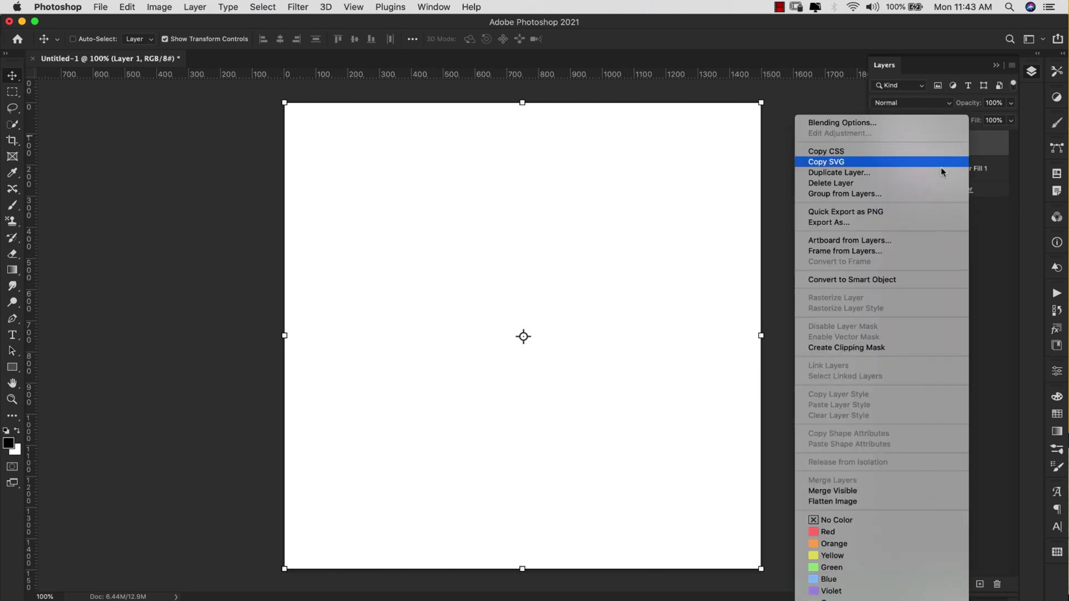
left_click(897, 280)
double_click(920, 143)
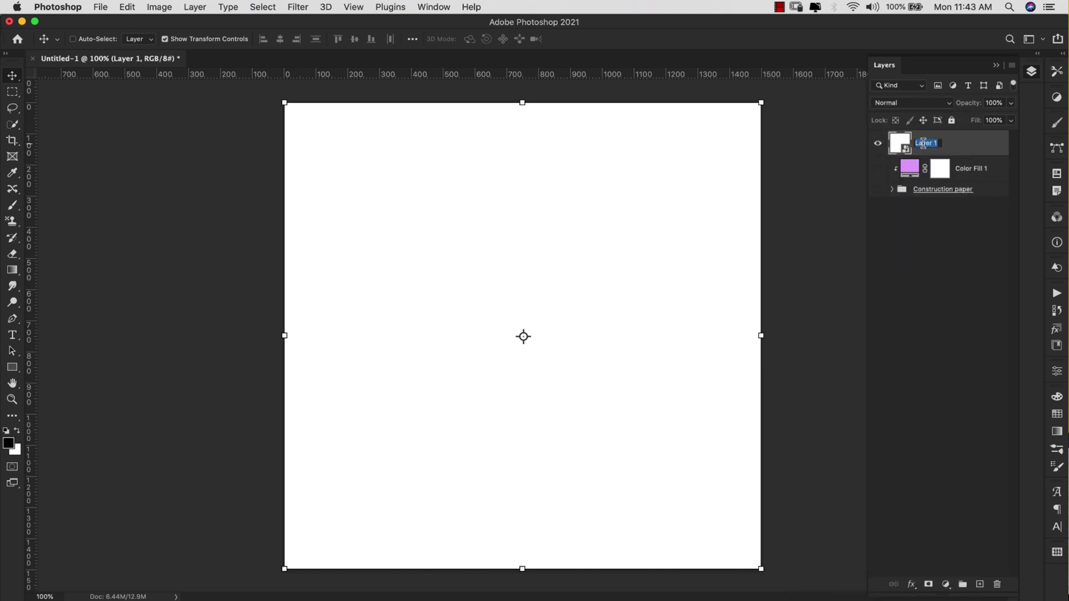
type("Crepe")
key("Return")
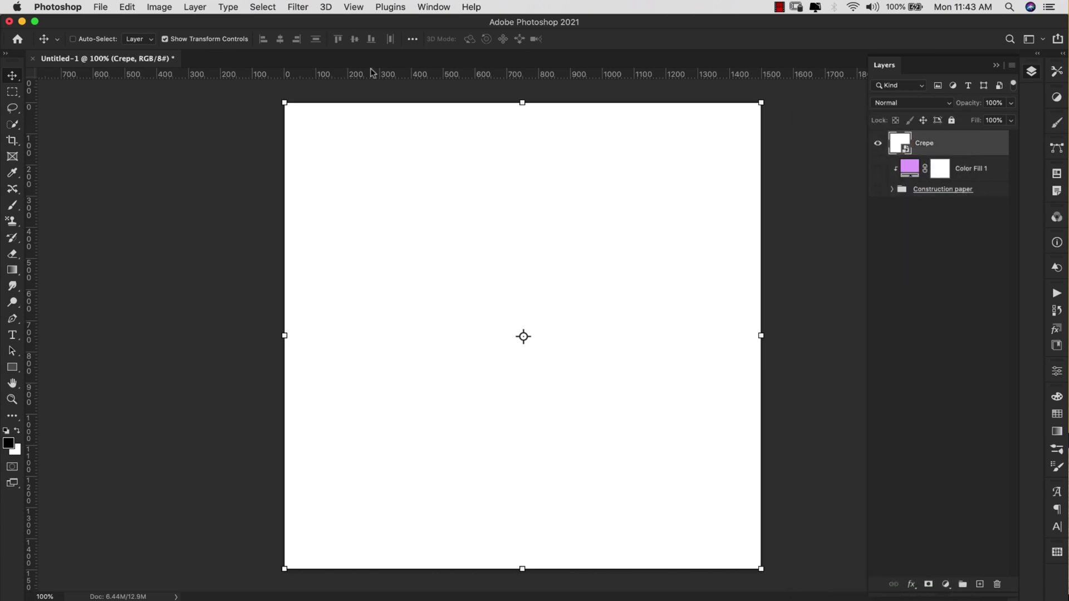
Open the Filter Gallery for the Crepe layer, hide Sprayed Strokes, and set the Texturizer effect to Sandstone with light from Bottom
left_click(298, 7)
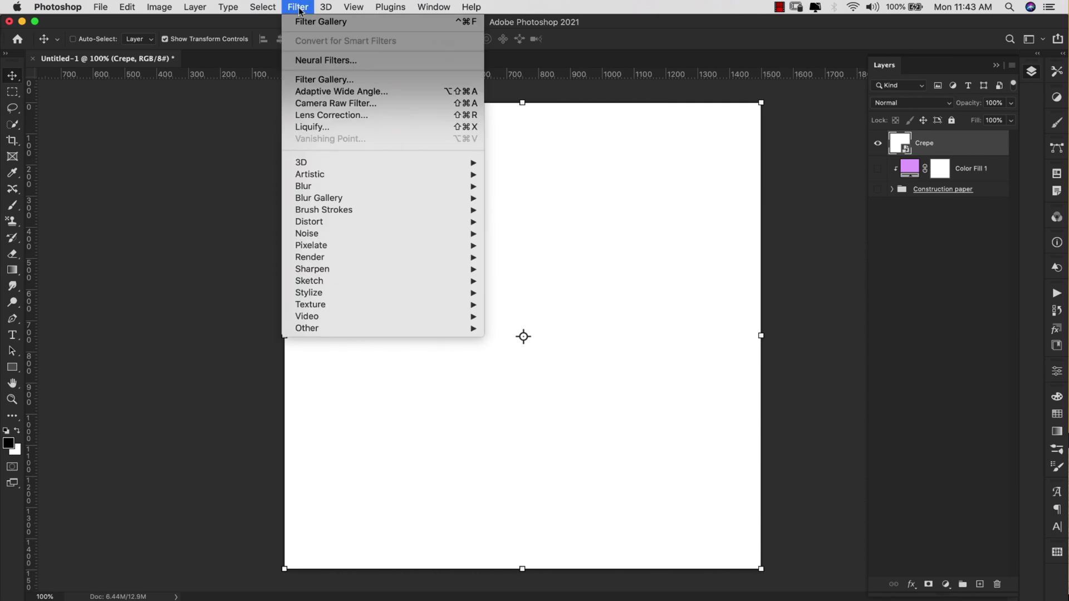
left_click(307, 81)
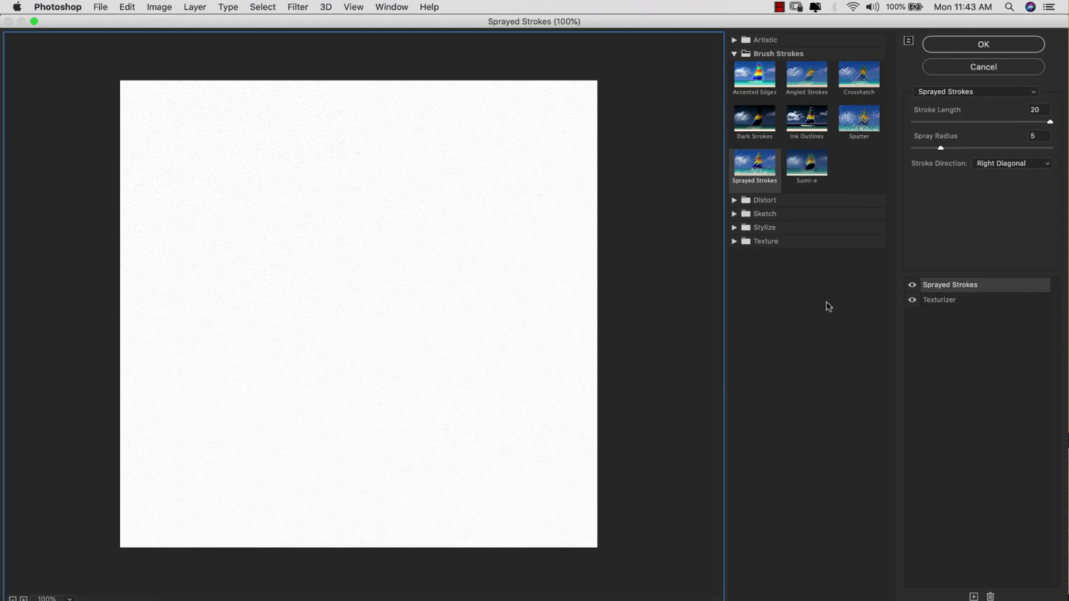
left_click(912, 285)
left_click(940, 304)
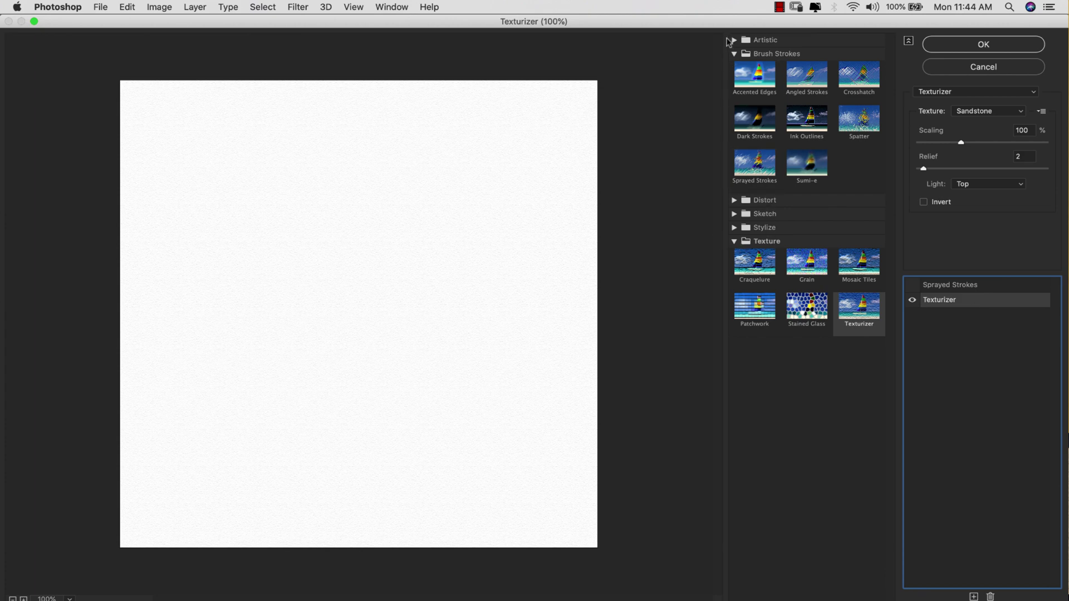
left_click(734, 53)
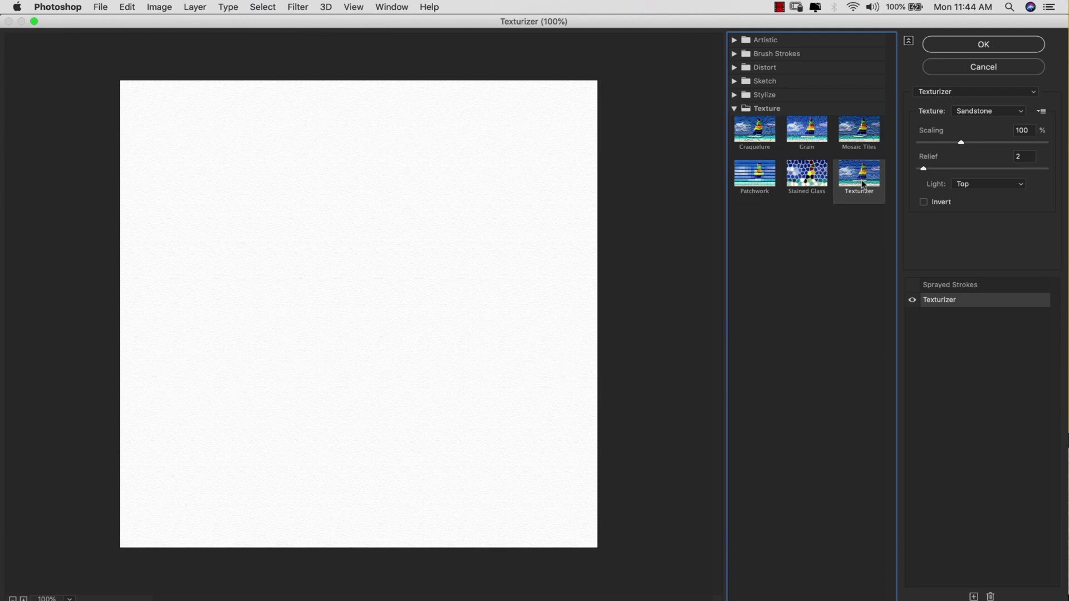
left_click(1023, 111)
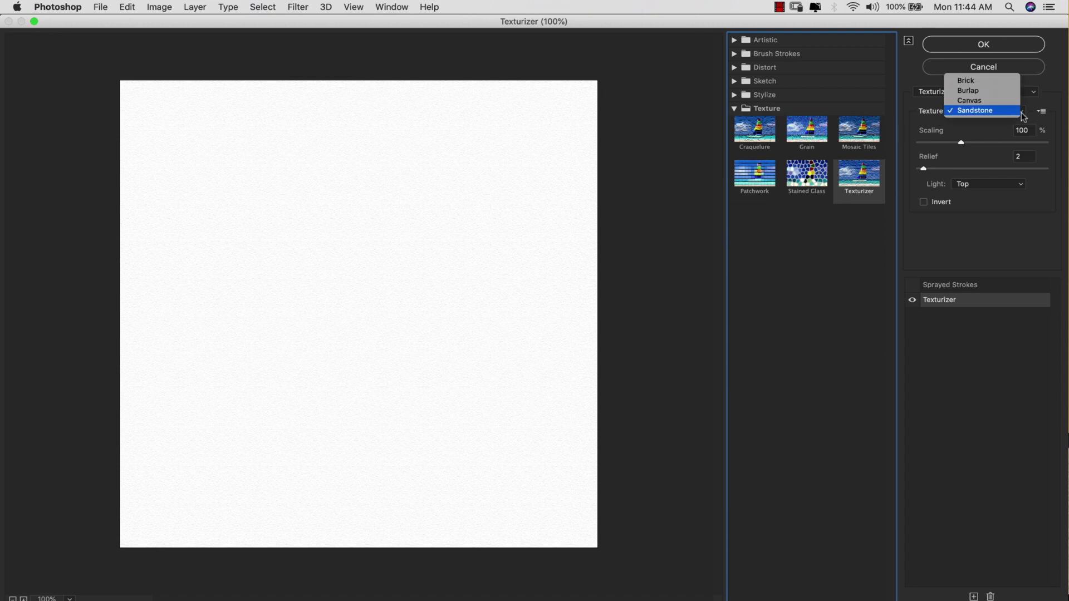
left_click(989, 112)
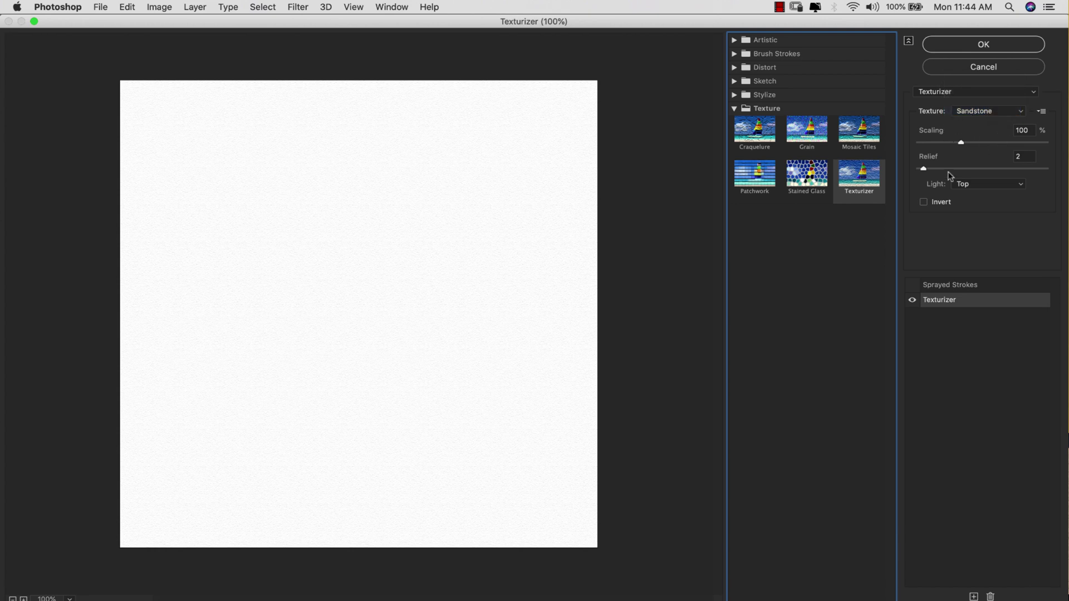
left_click(990, 189)
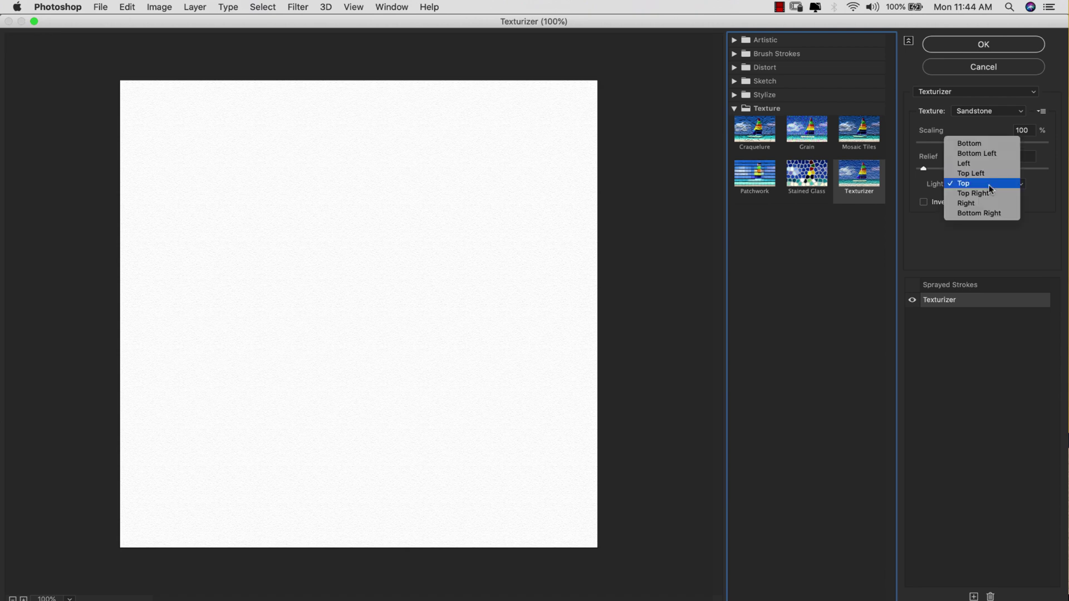
left_click(975, 143)
Show the Sprayed Strokes effect and replace it with a second Texturizer using Canvas texture and light from Top, and apply the filters
left_click(912, 285)
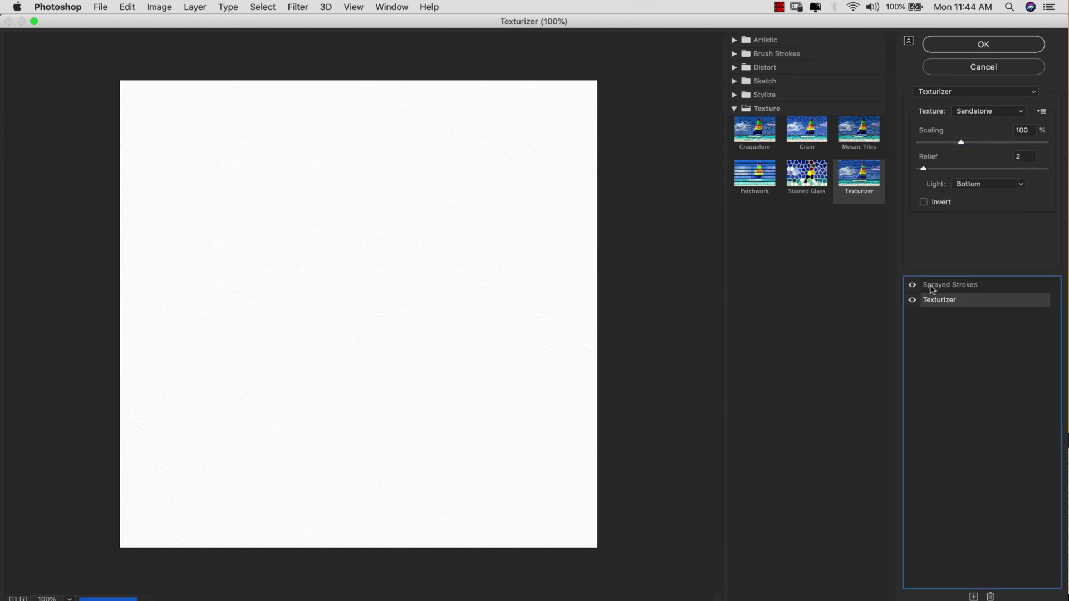
left_click(951, 287)
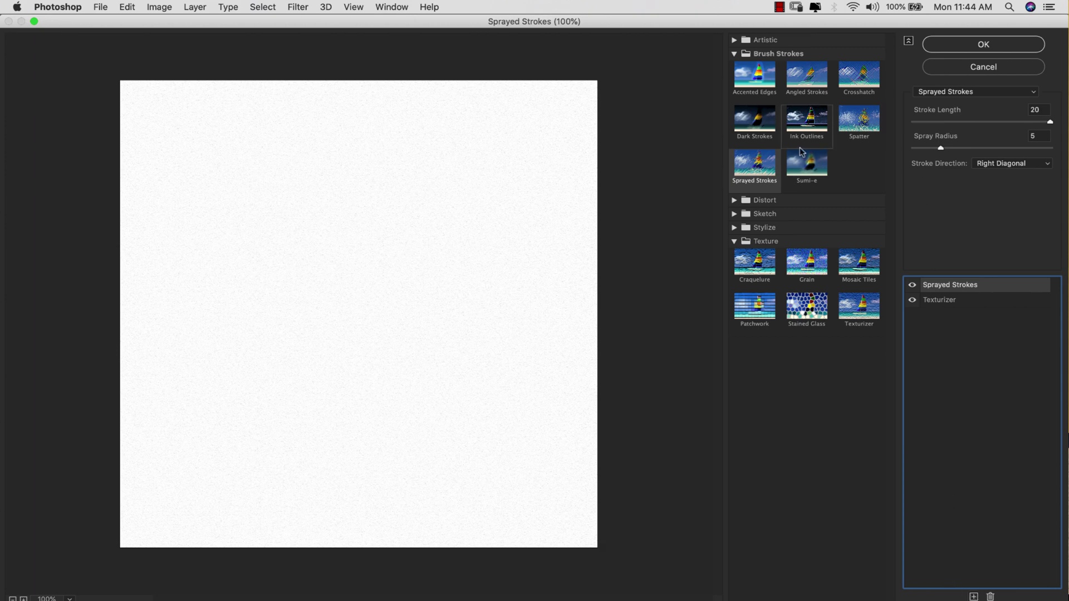
left_click(872, 304)
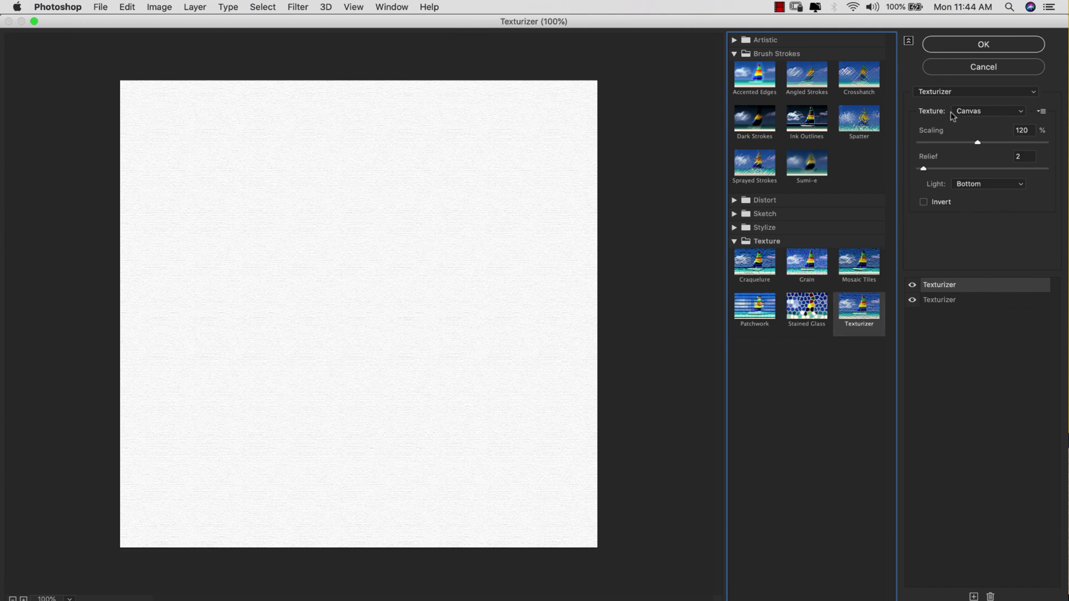
left_click(1000, 116)
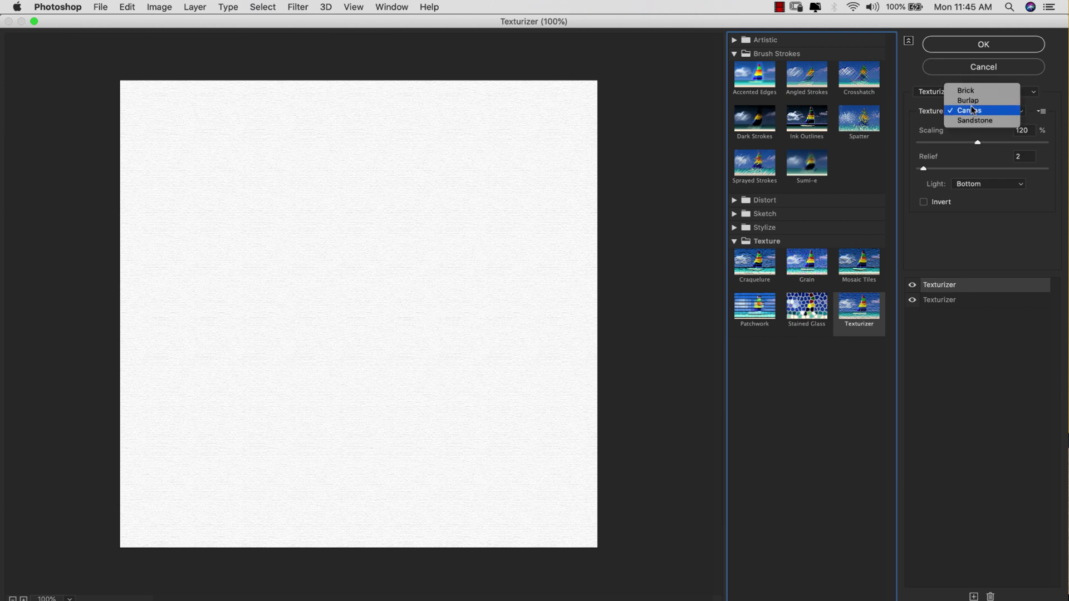
left_click(974, 110)
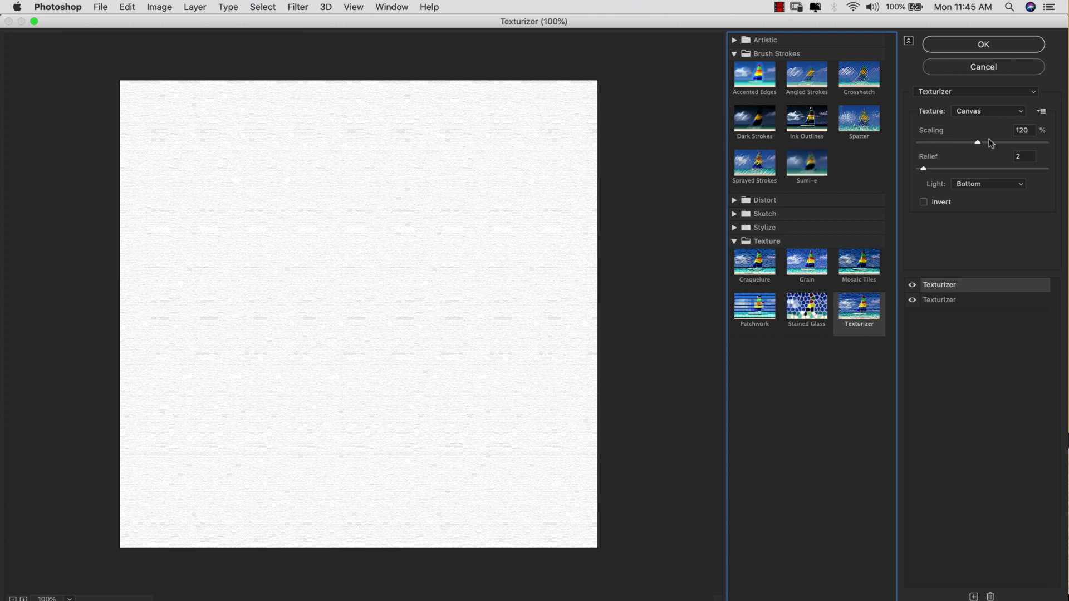
left_click(979, 184)
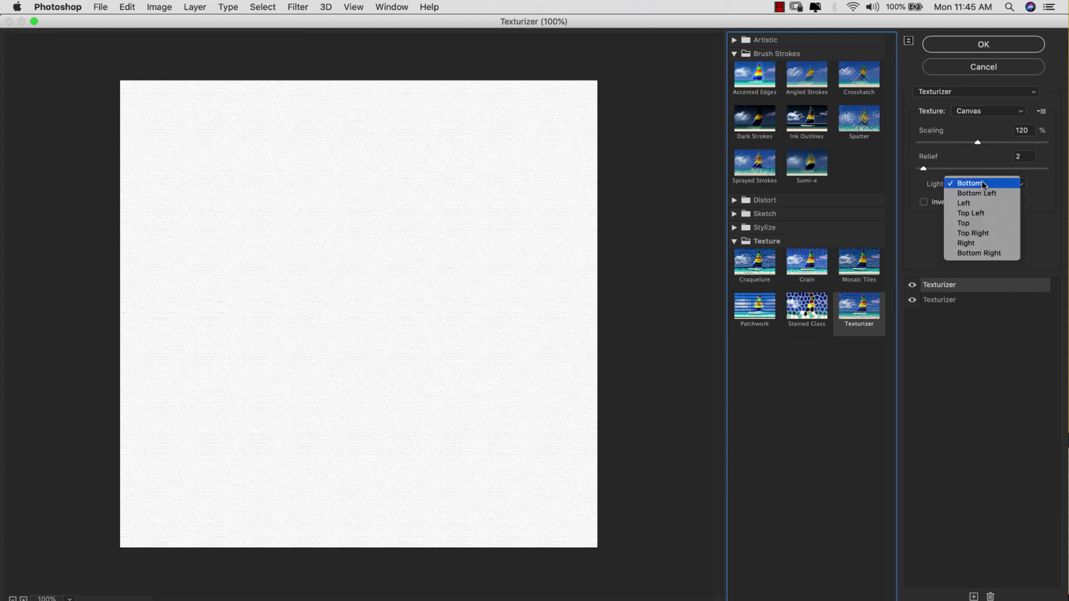
left_click(986, 223)
key("Return")
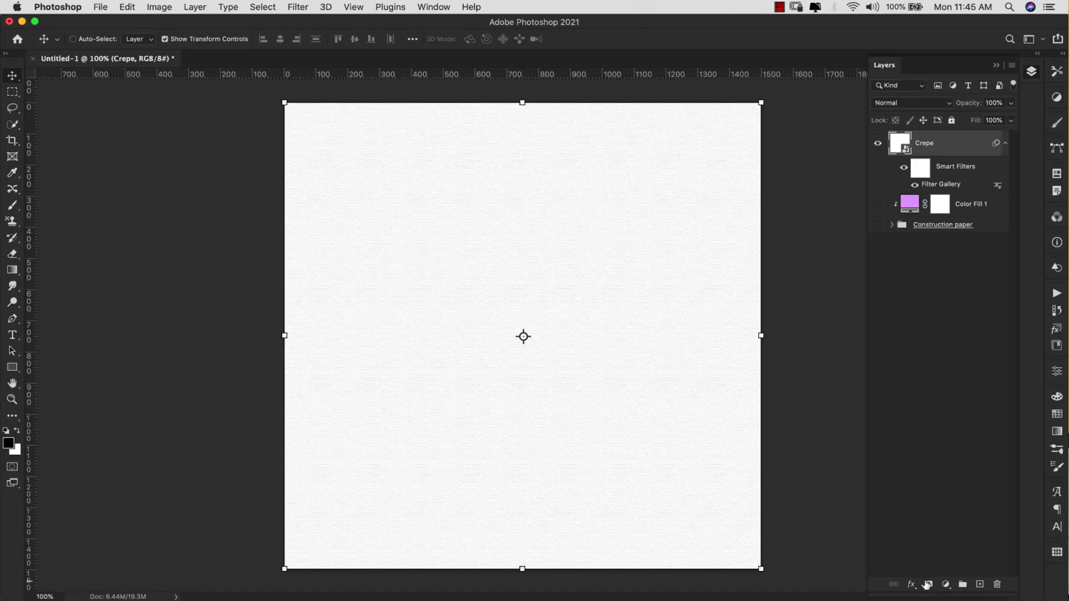
Add a Solid Color fill layer above Crepe with saturation 30 and brightness 100, and blend it with Linear Burn
left_click(946, 584)
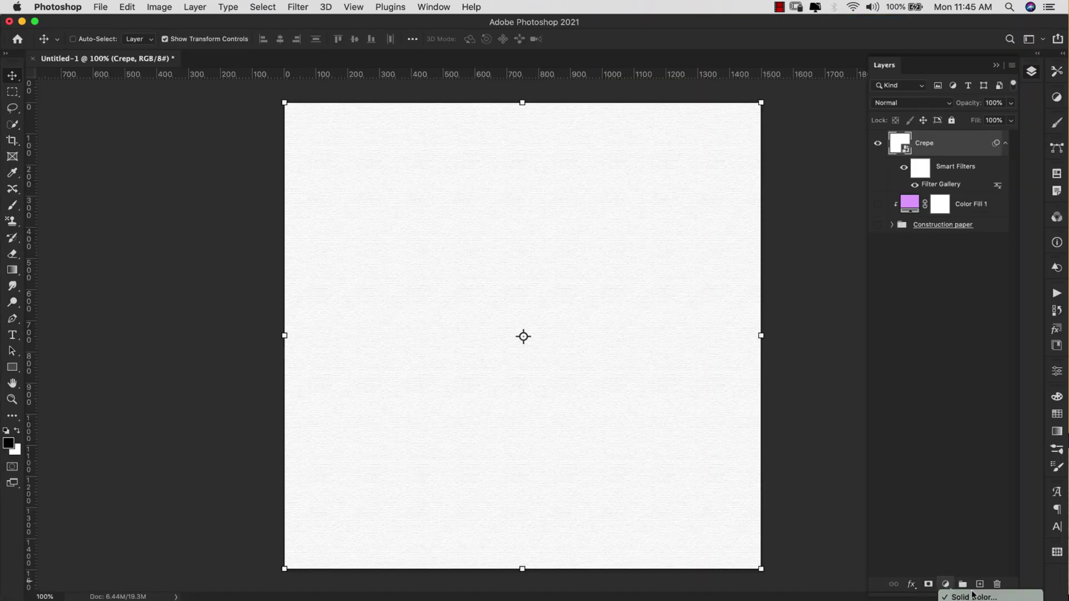
left_click(974, 596)
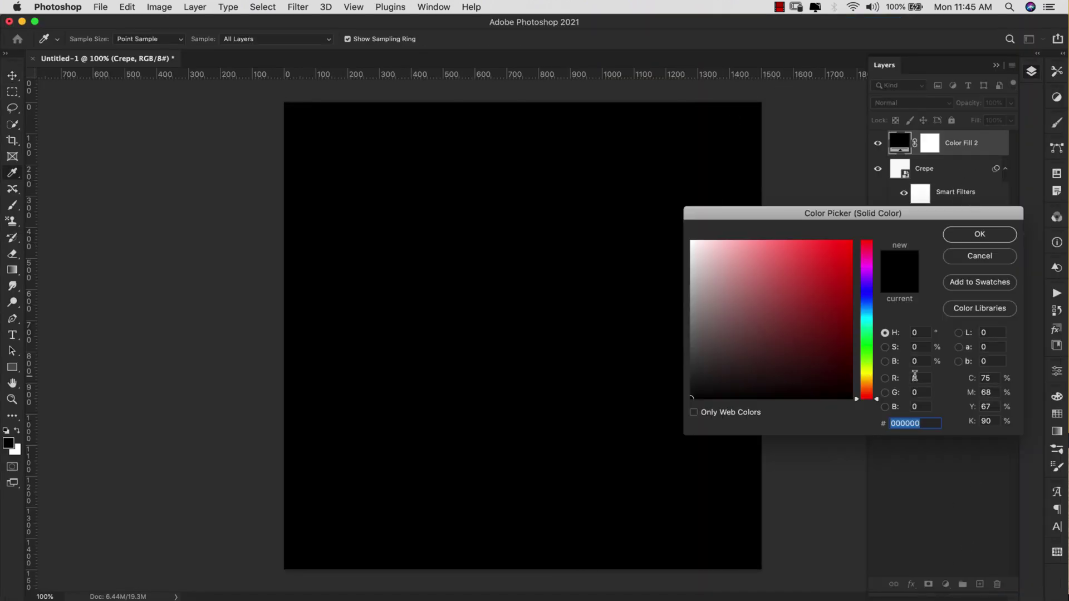
left_click(916, 362)
type("100")
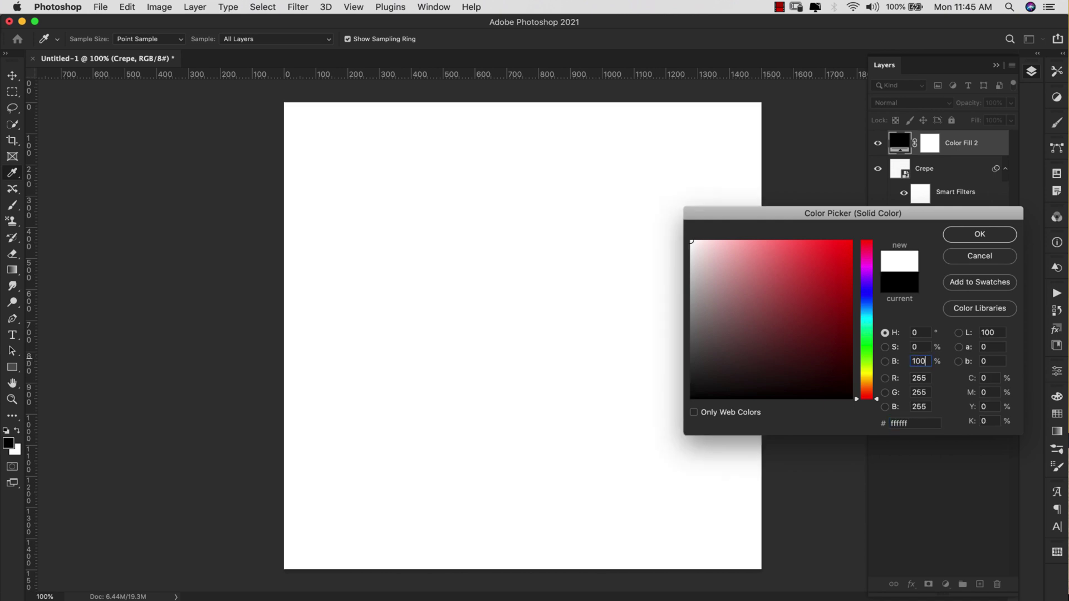
key("shift+Tab")
type("30")
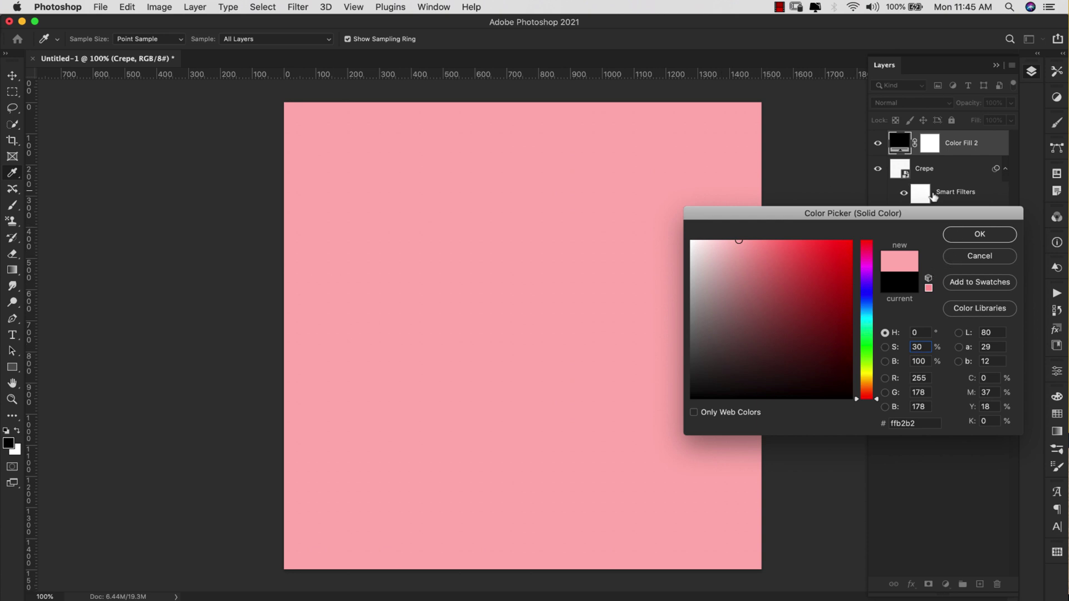
left_click(971, 240)
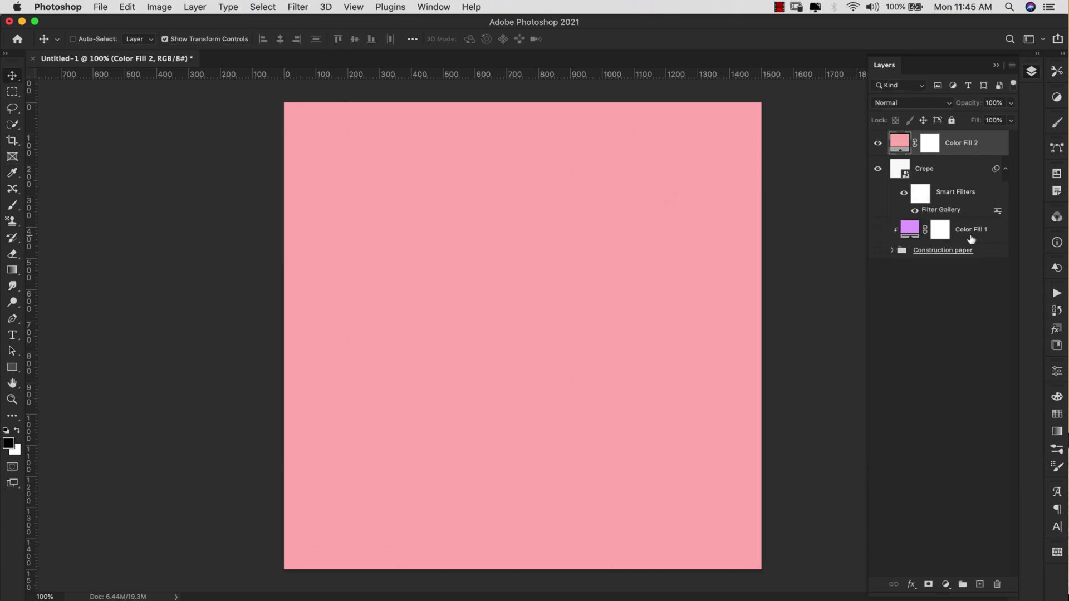
left_click(931, 103)
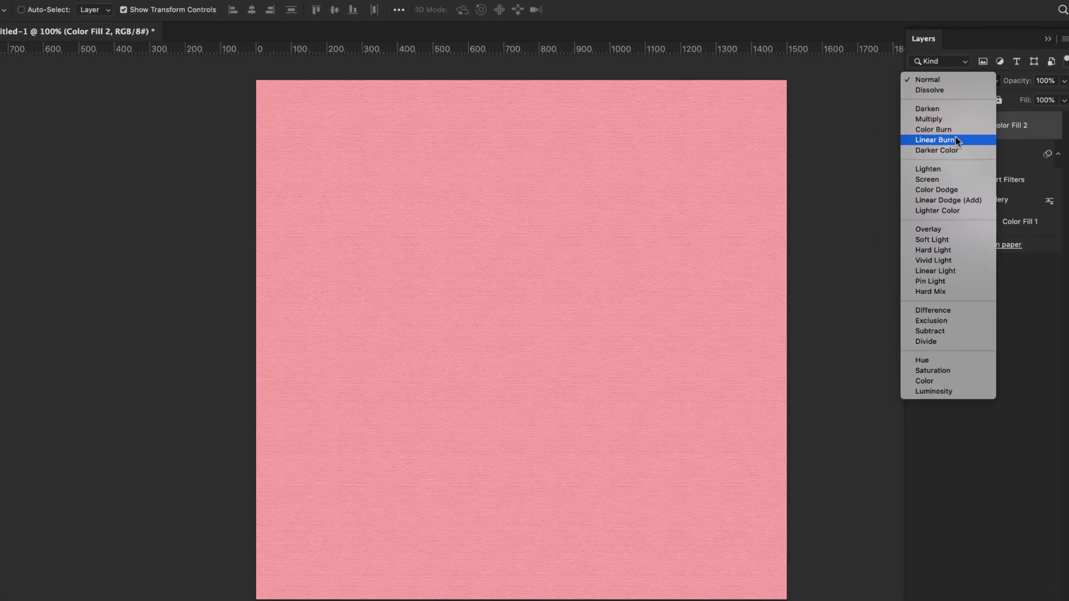
left_click(895, 156)
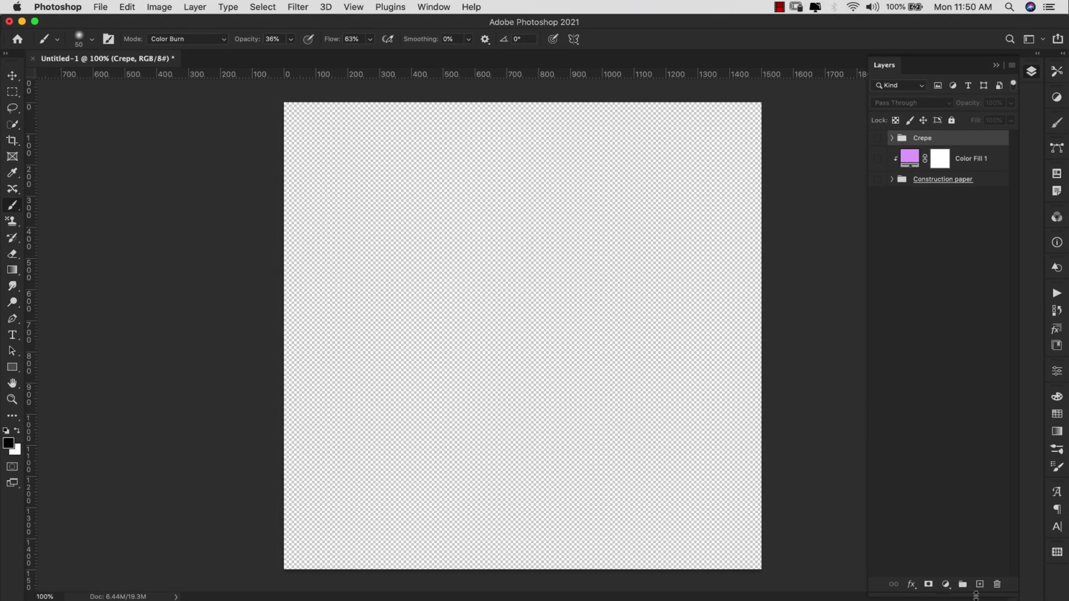
Add a new layer above the Crepe group and fill a rectangular selection of about 1200 by 300 px with white
left_click(980, 584)
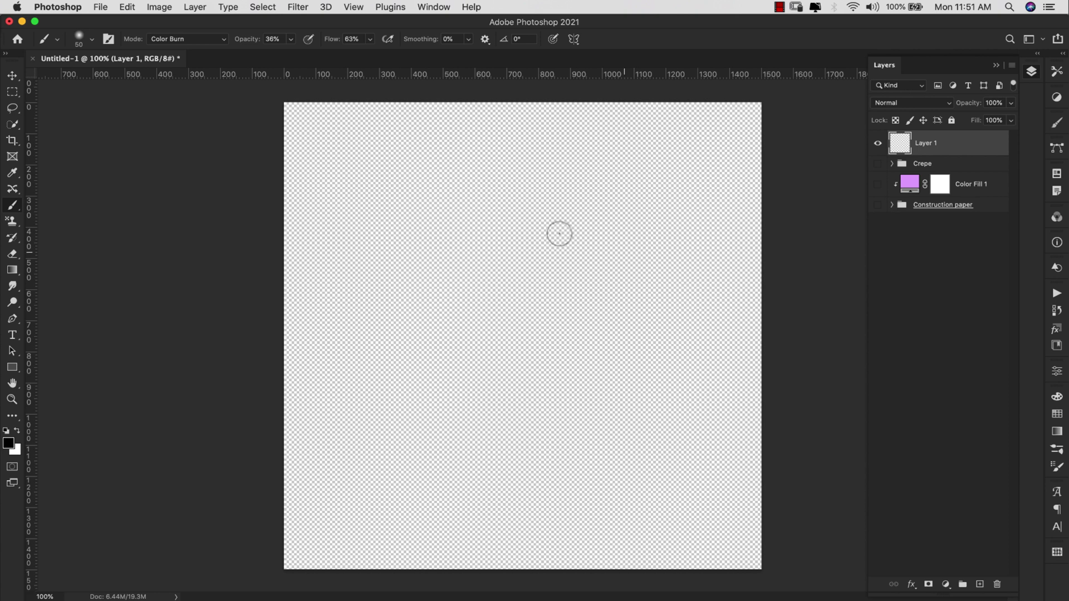
left_click(12, 92)
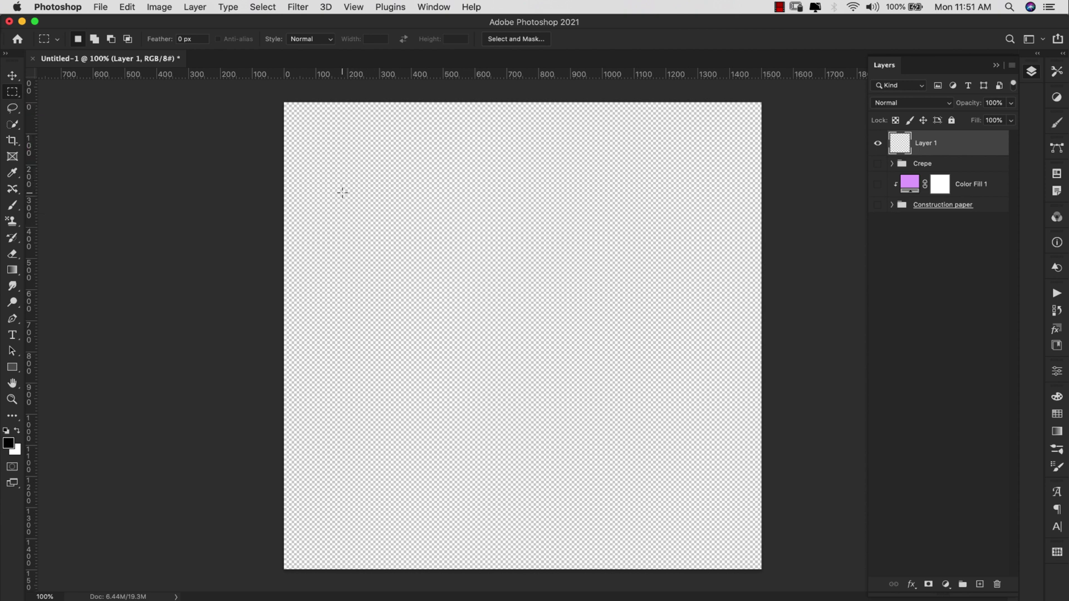
left_click_drag(342, 194, 725, 288)
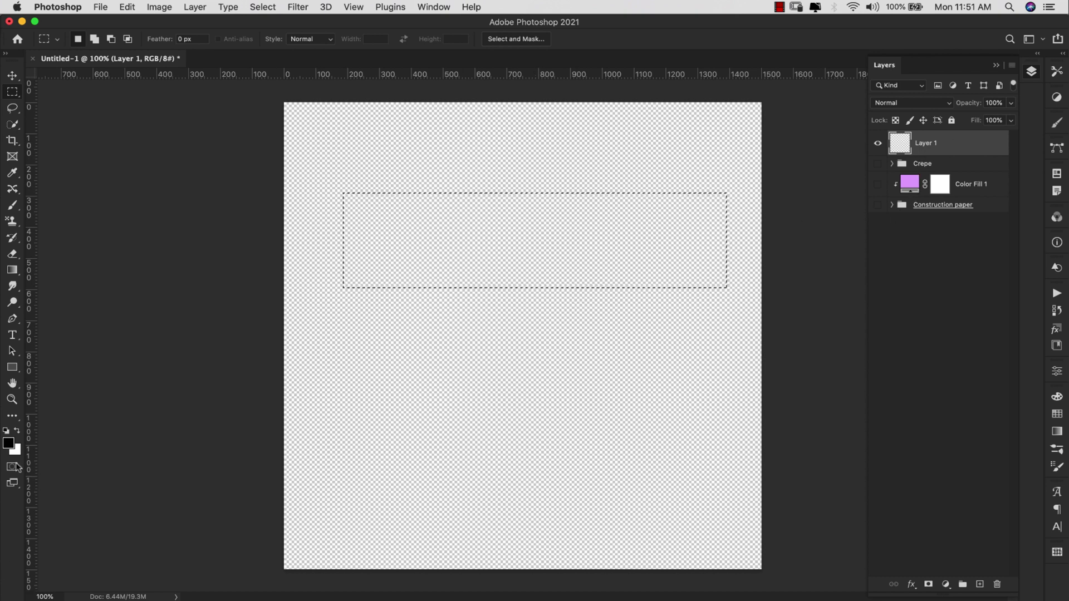
key("super+BackSpace")
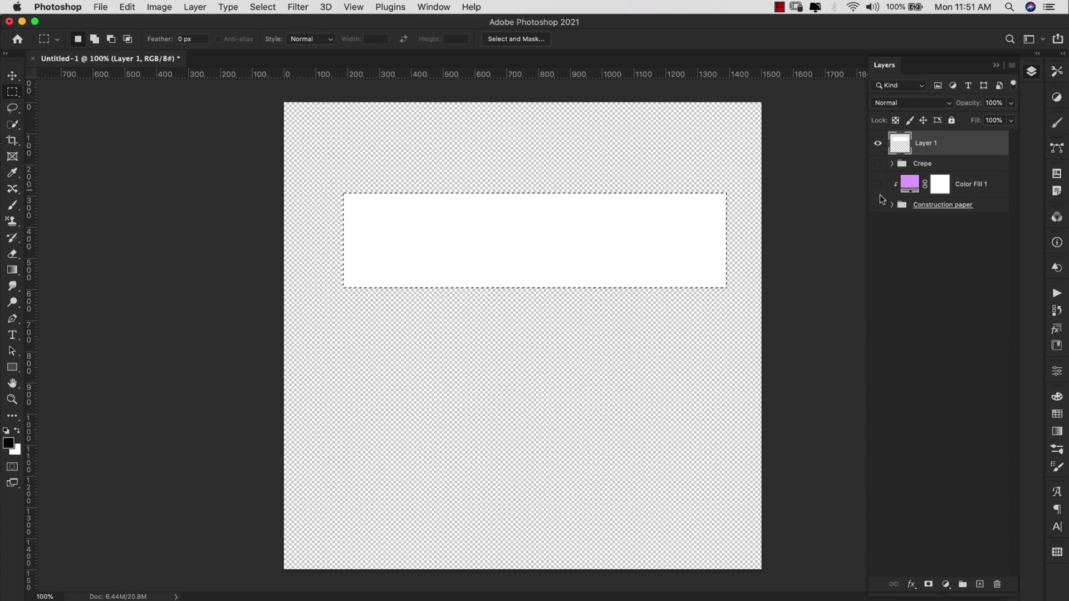
key("super+d")
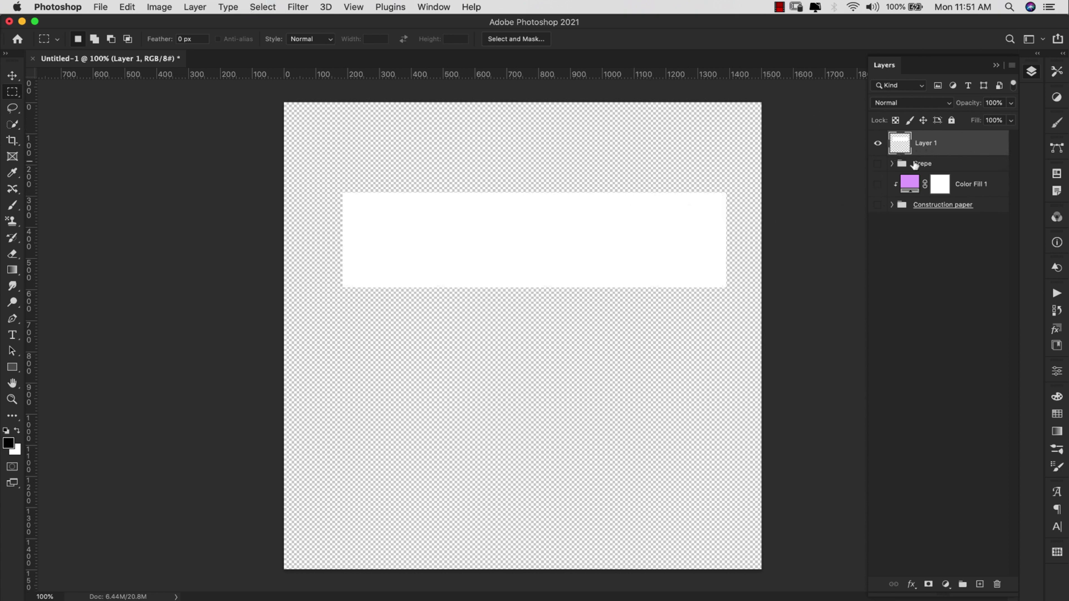
Add a Pattern Overlay of the pink crepe pattern at 125% scale to the rectangle's layer and rasterize its layer style
left_click(298, 7)
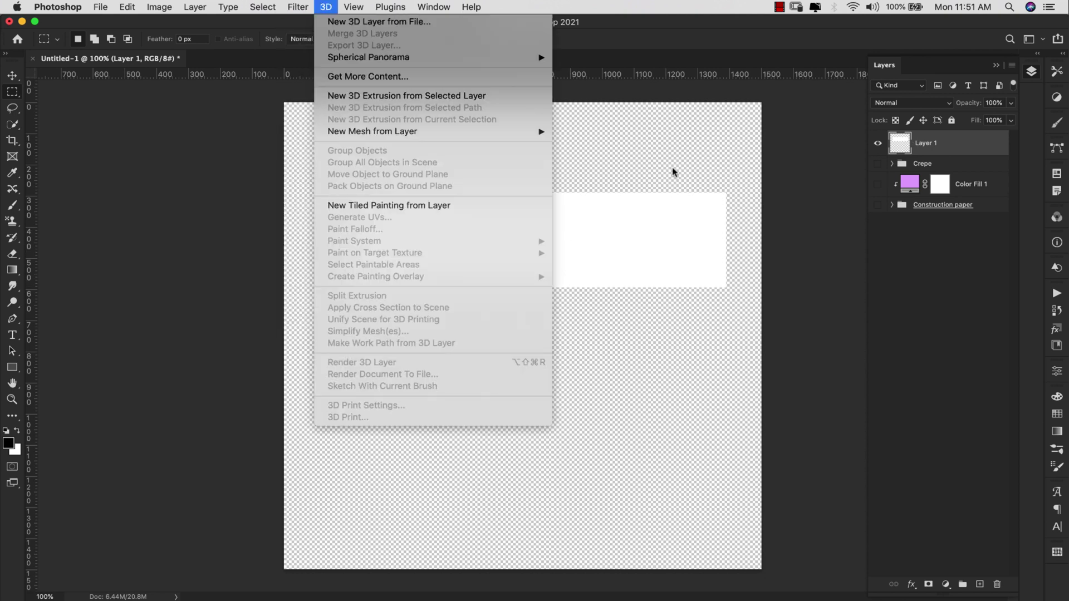
left_click(673, 170)
double_click(964, 150)
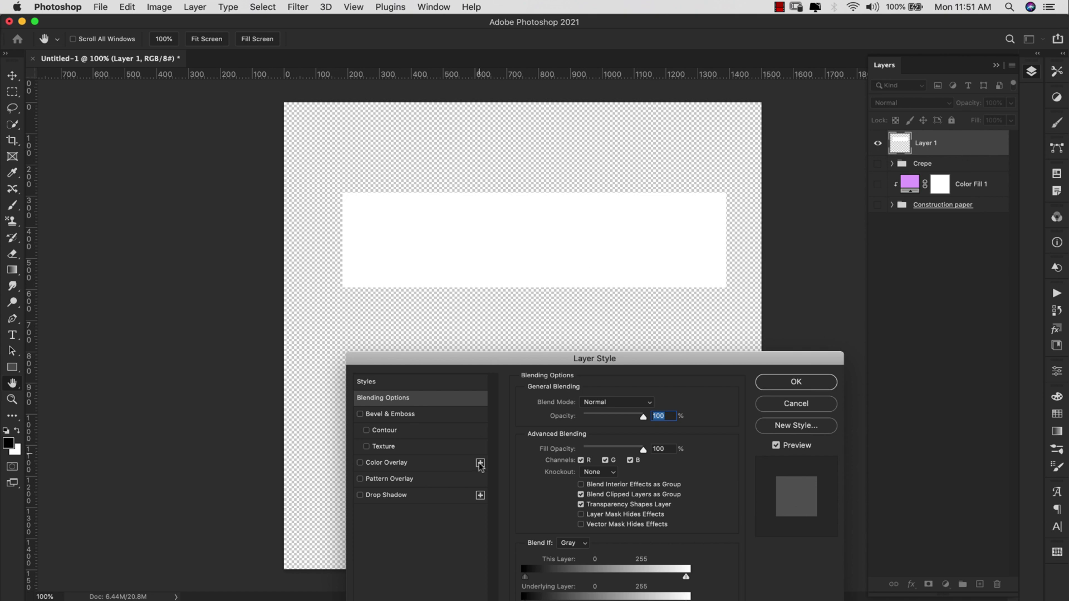
left_click(374, 482)
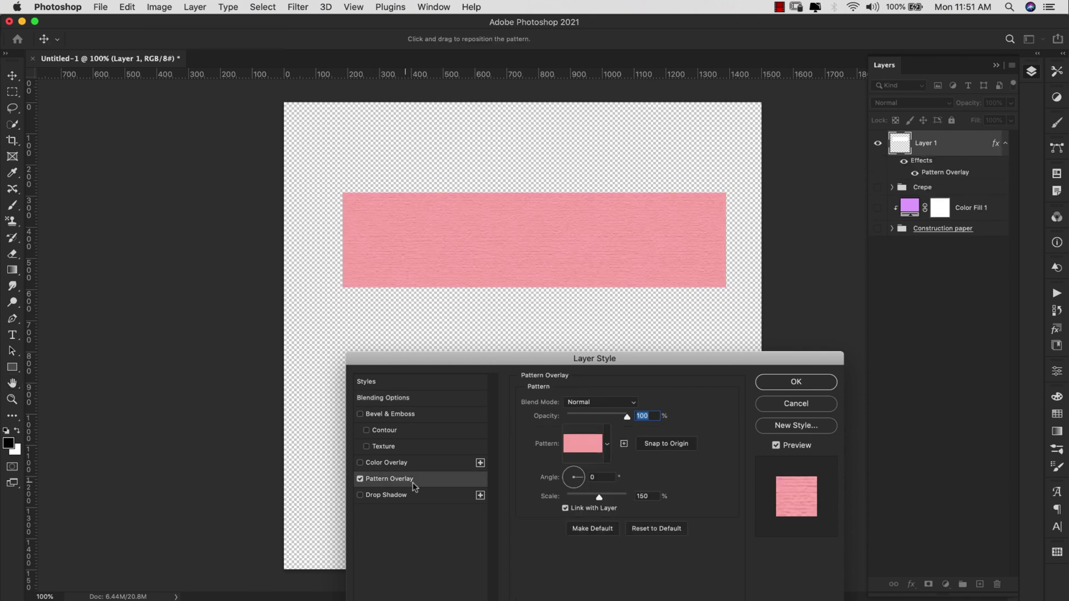
double_click(645, 496)
type("125")
left_click(791, 381)
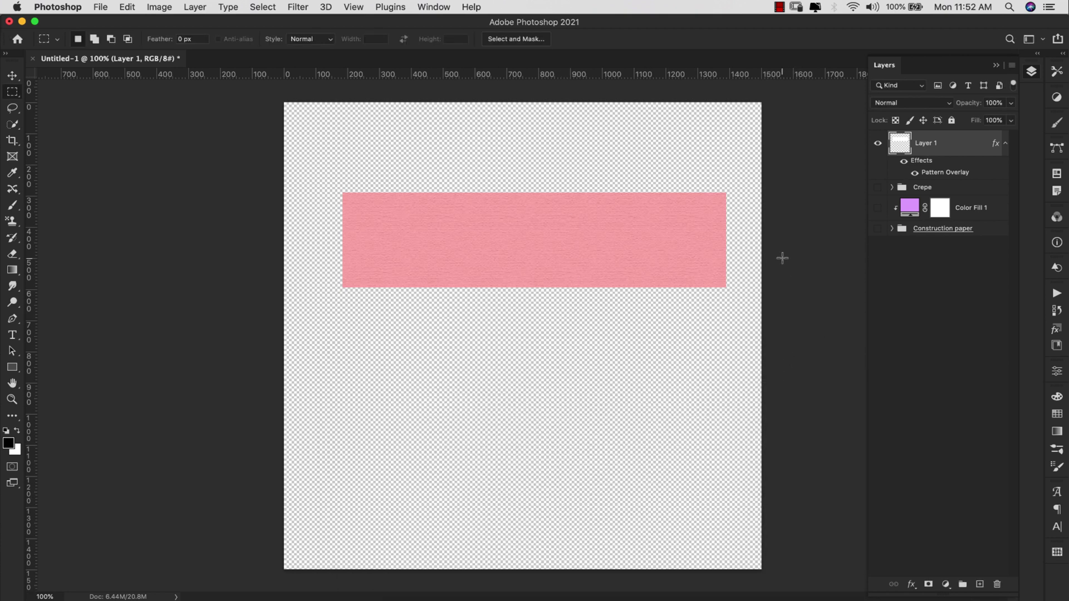
right_click(963, 148)
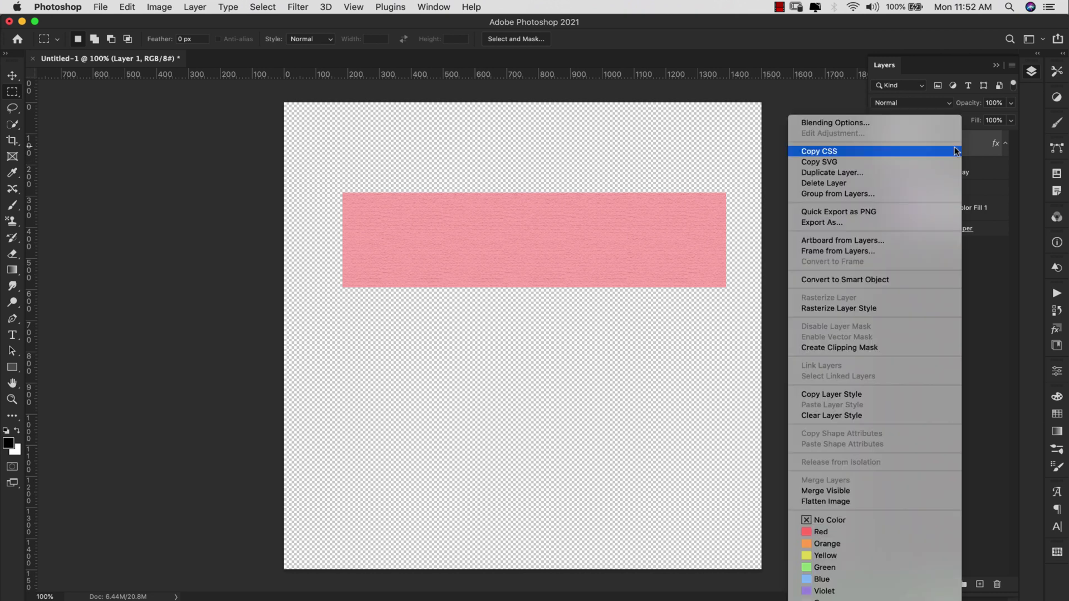
left_click(875, 309)
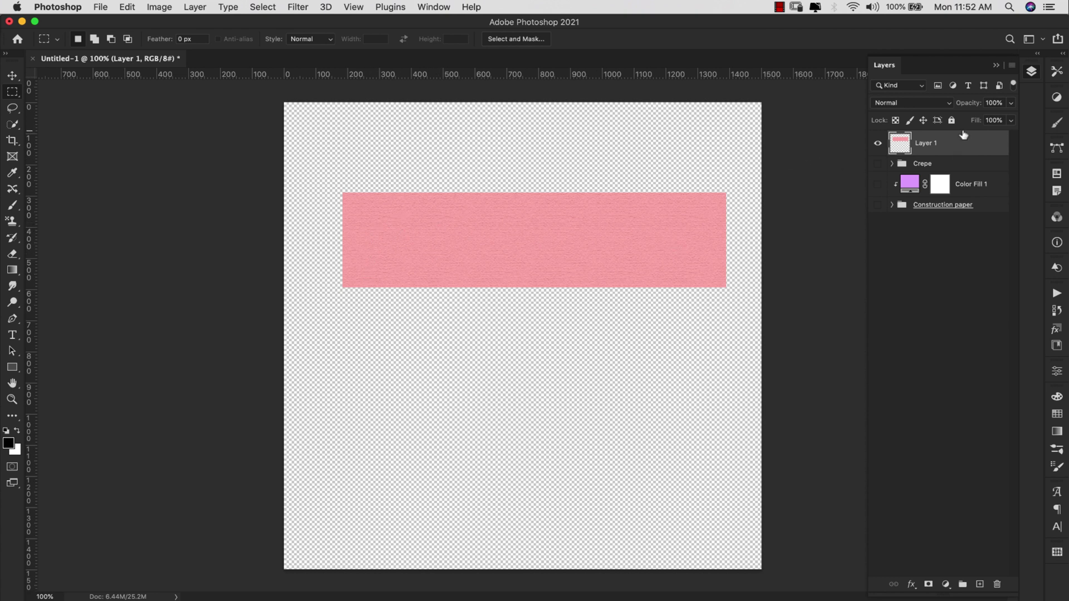
Distort the crepe strip with the Wave filter: 32 sine generators, wavelength 9–156, amplitude 1–6, 100% scale and Repeat Edge Pixels
left_click(304, 8)
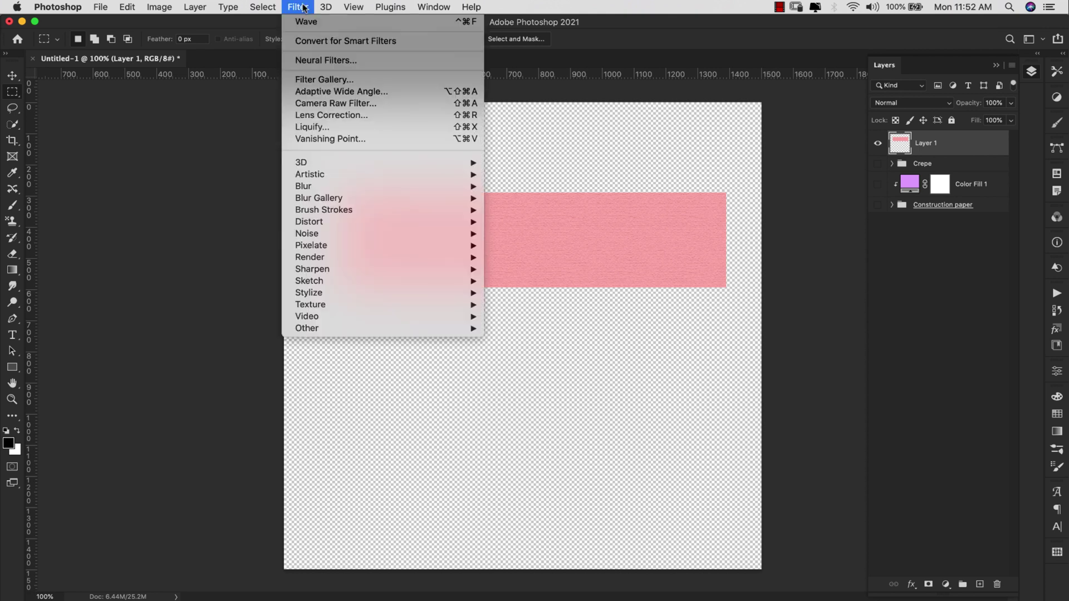
mouse_move(326, 7)
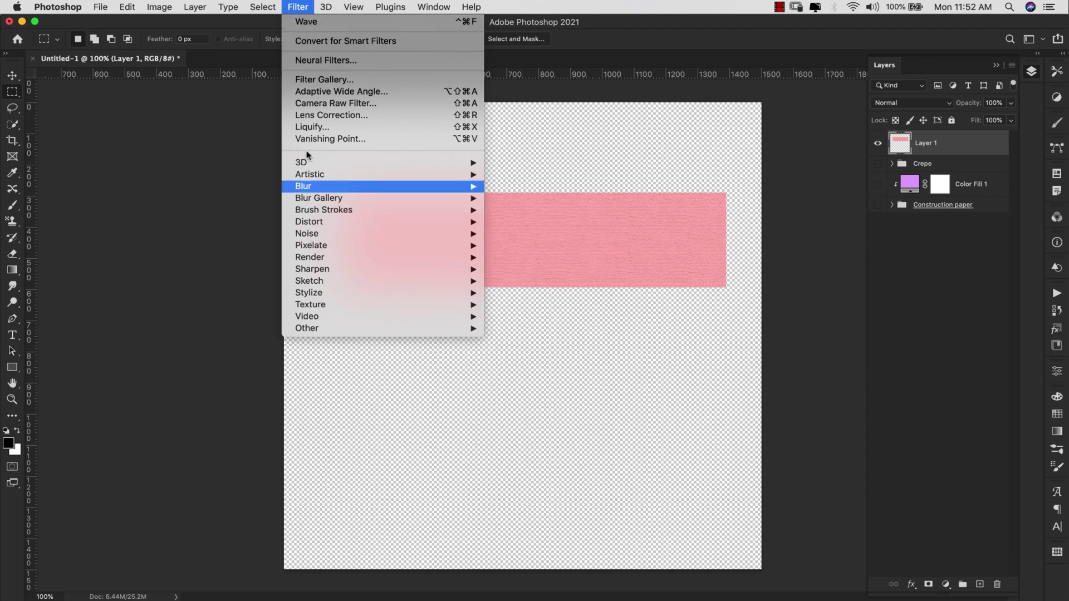
mouse_move(321, 222)
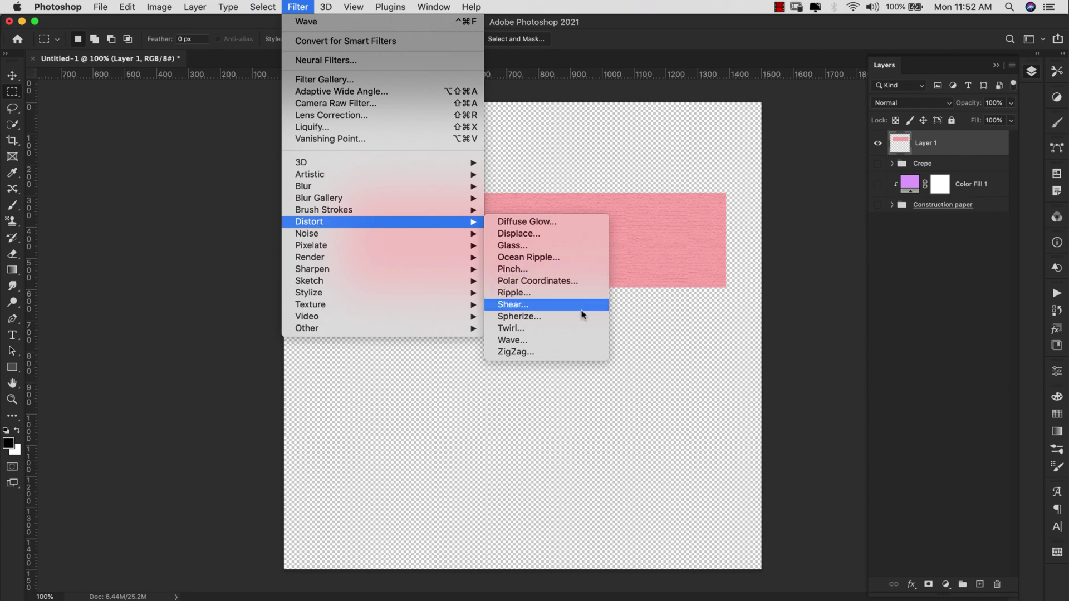
left_click(572, 338)
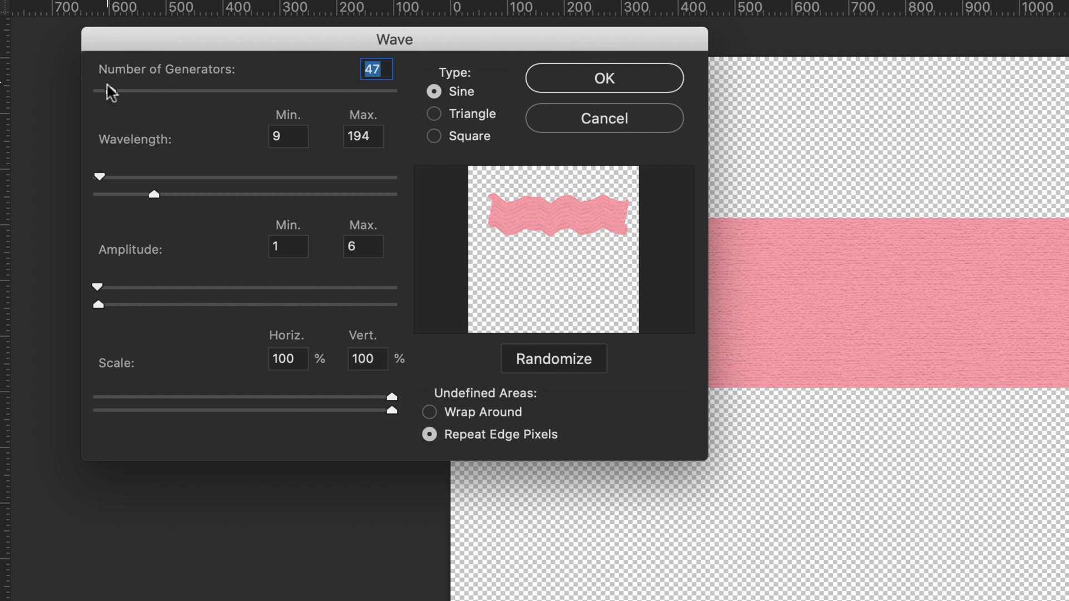
mouse_move(112, 93)
left_mouse_down()
mouse_move(127, 95)
mouse_move(107, 93)
left_mouse_up()
mouse_move(157, 198)
left_mouse_down()
mouse_move(132, 198)
mouse_move(144, 198)
left_mouse_up()
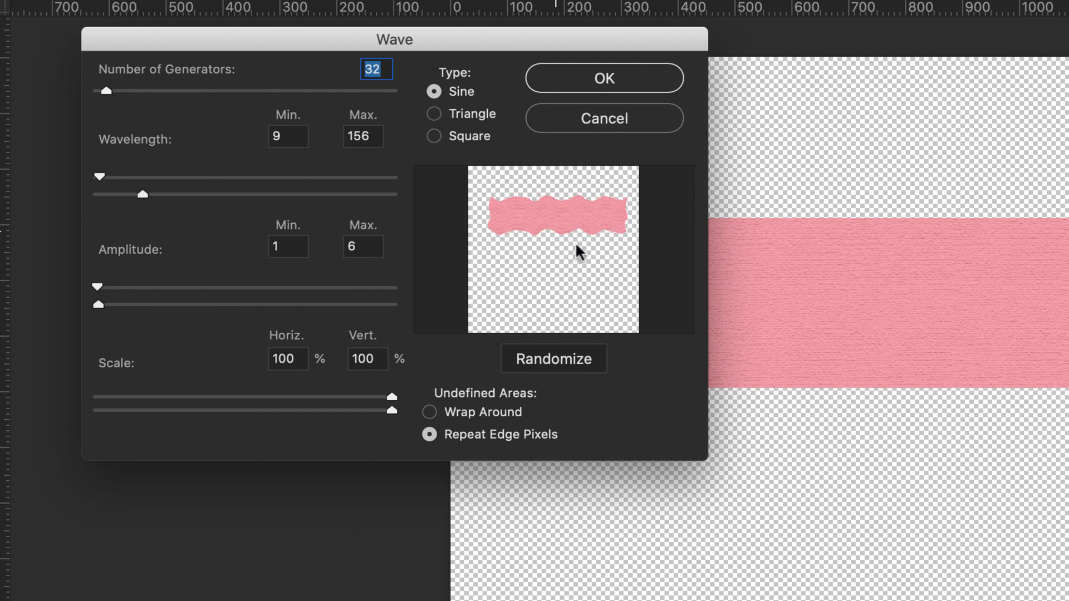
left_click(646, 76)
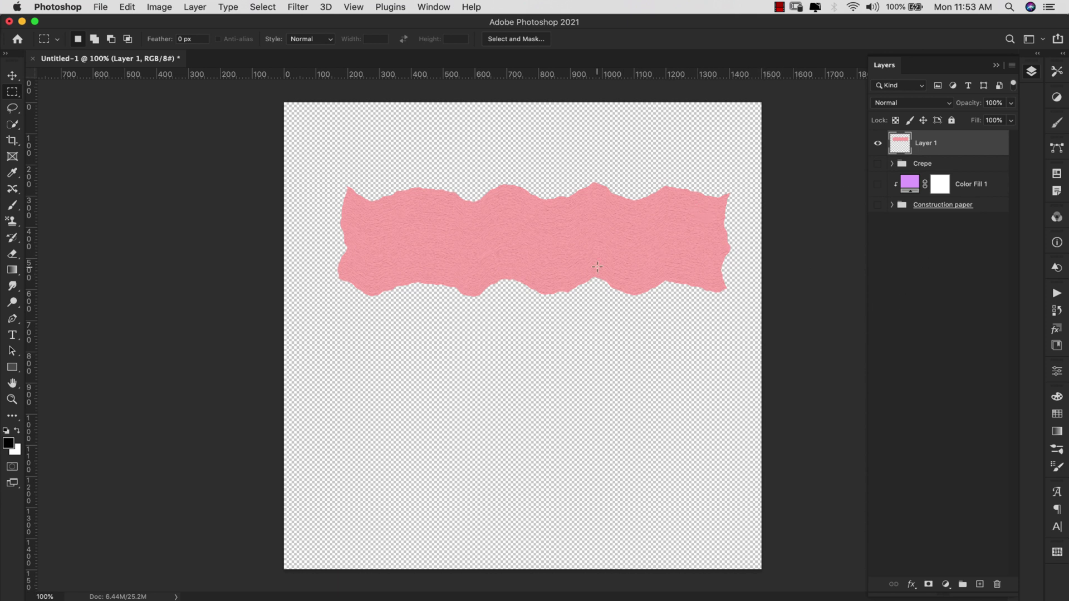
Select the strip's outline from its layer and paint a black Color Burn shadow in its second upper dip at 21% opacity and flow
left_click(902, 139, "super")
left_click(12, 207)
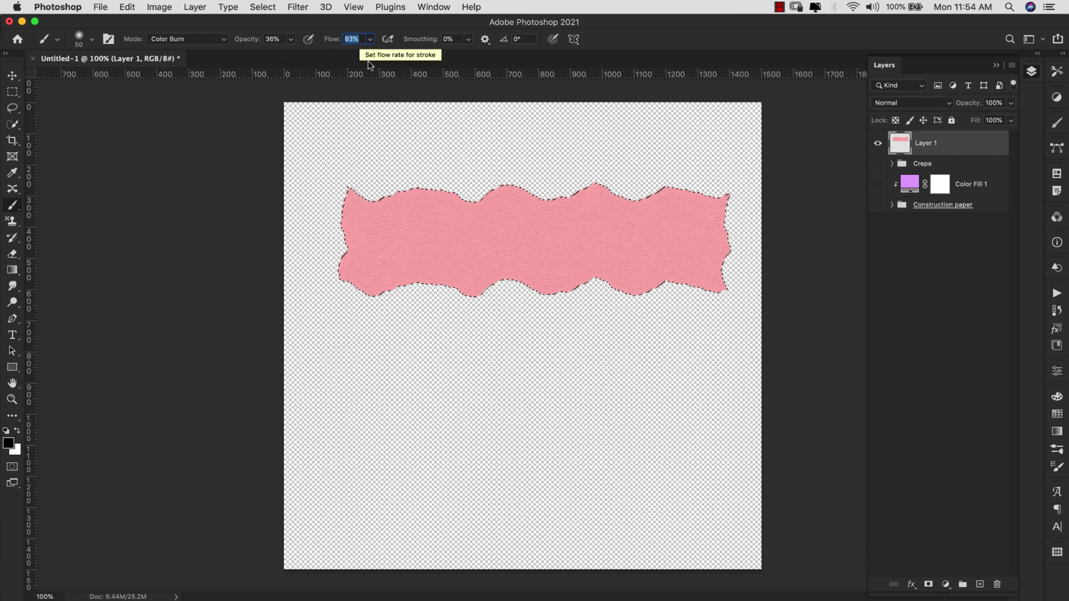
left_click(369, 39)
left_click_drag(369, 52, 283, 57)
left_click(290, 39)
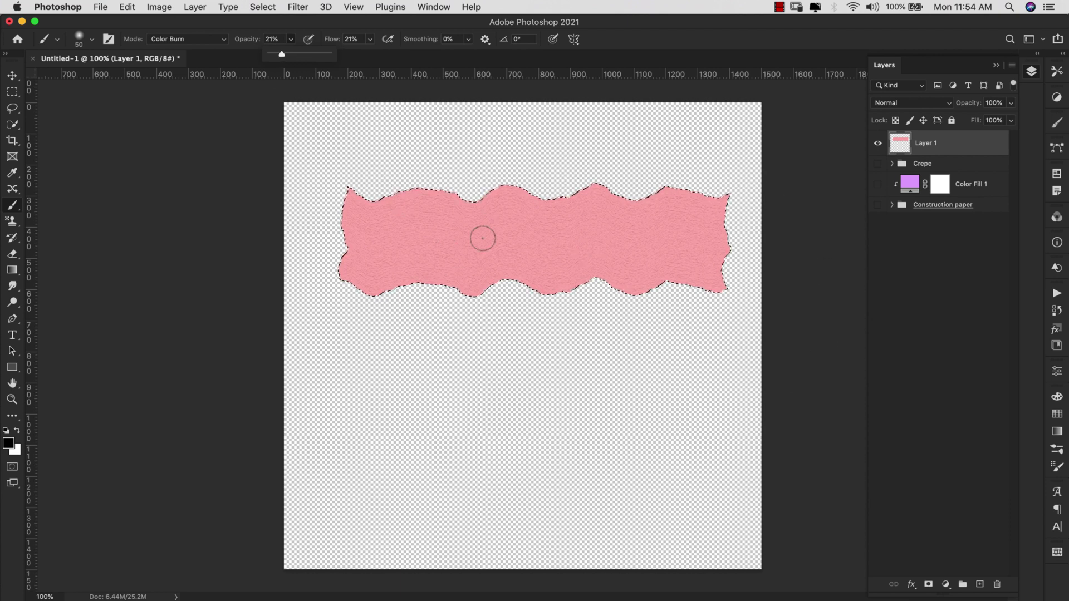
left_click_drag(468, 208, 468, 241)
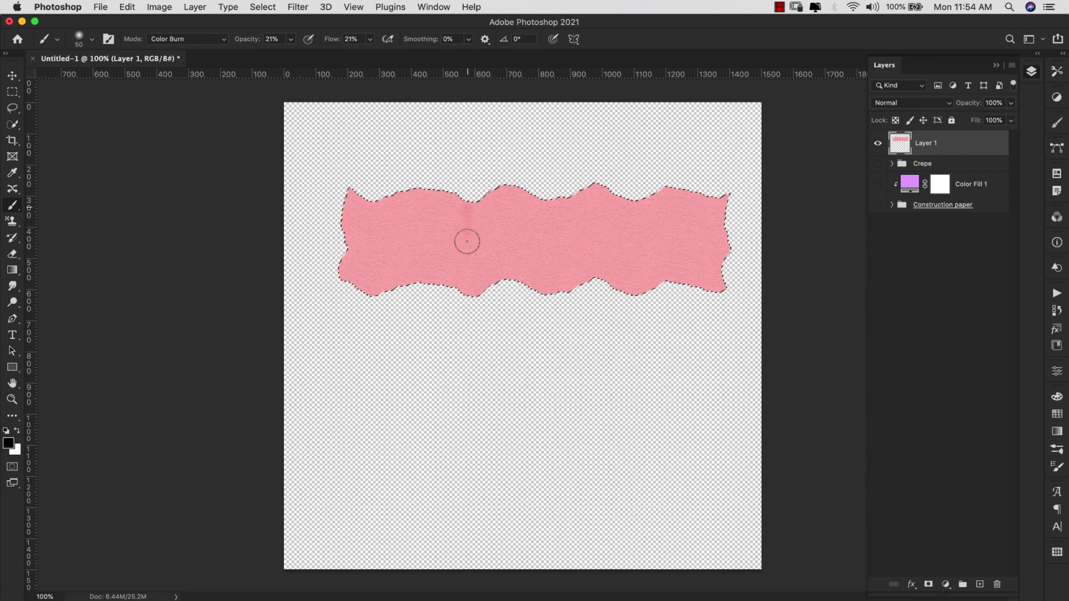
Paint vertical shadows through the strip's four dips at 10% brush opacity and 14% flow, then switch the brush to Color Dodge and deselect
left_click(290, 39)
left_click_drag(290, 54, 284, 55)
left_click(370, 39)
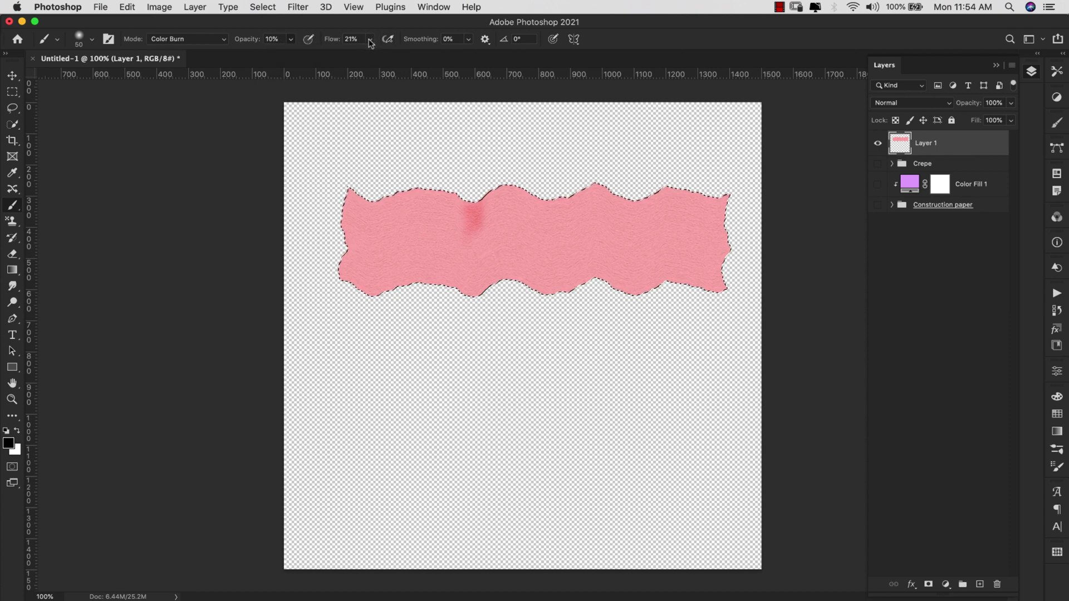
left_click_drag(370, 54, 365, 55)
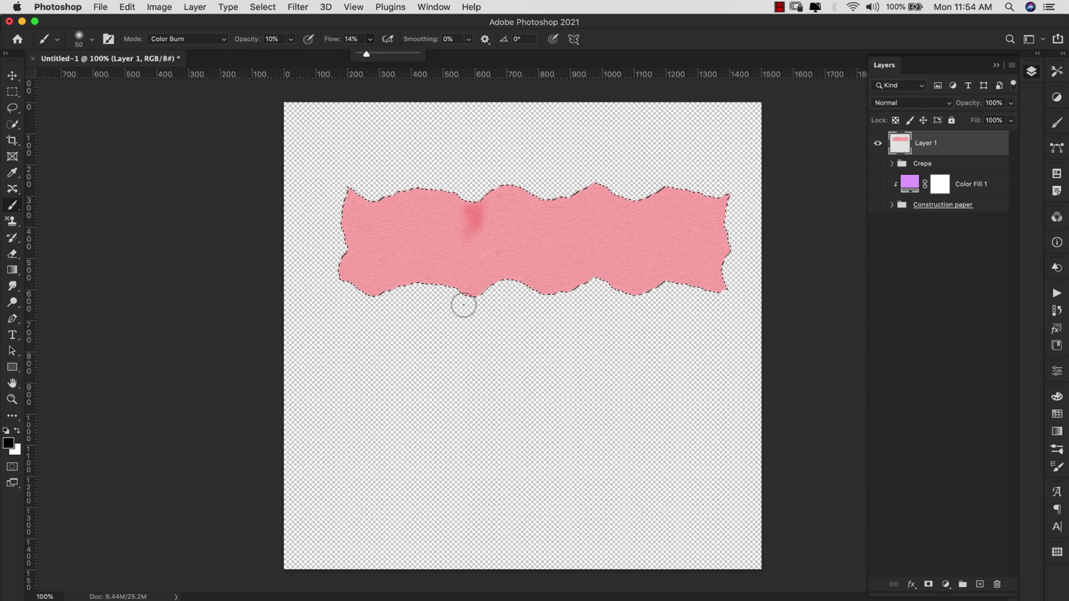
left_click_drag(473, 229, 483, 230)
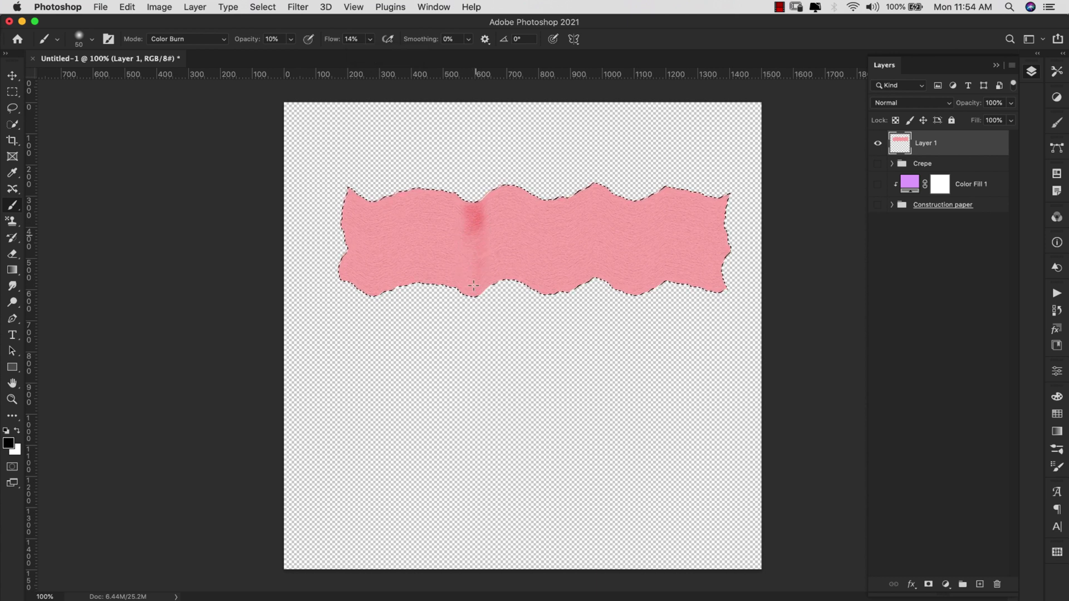
left_click_drag(473, 286, 473, 204)
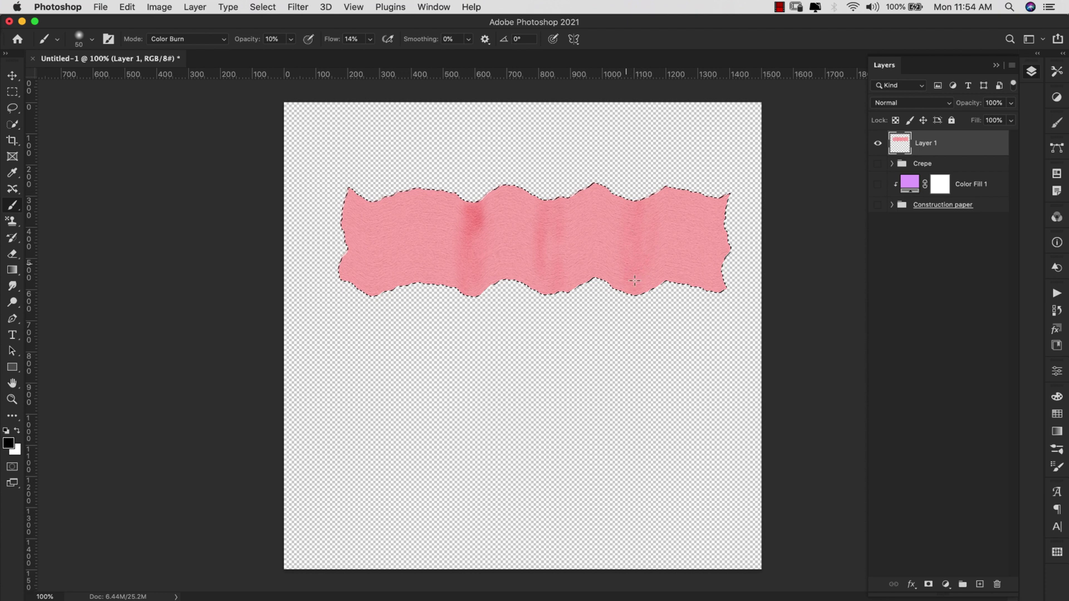
left_click_drag(634, 280, 629, 257)
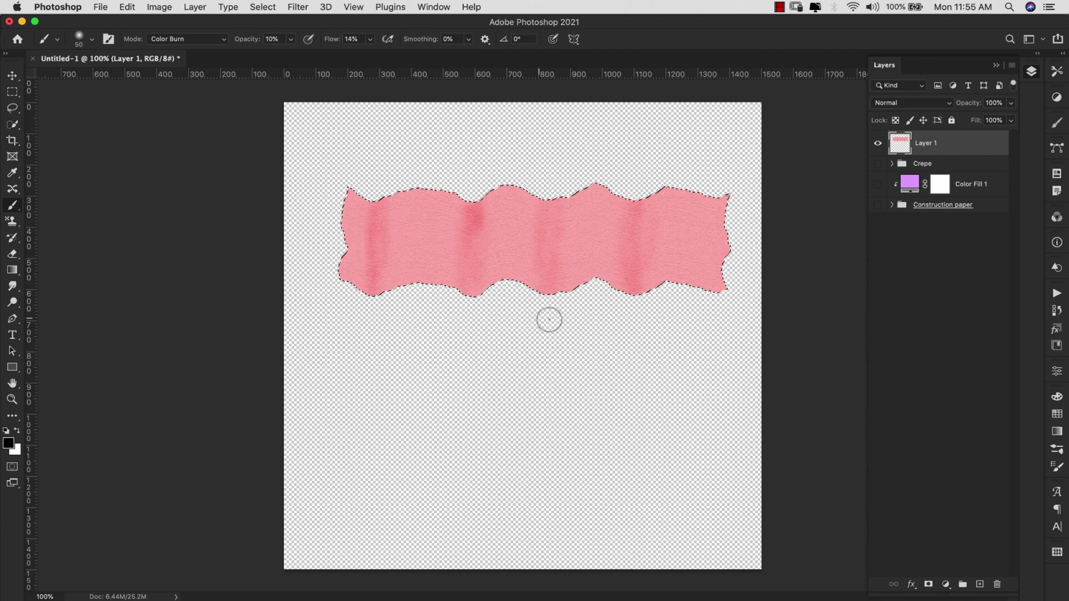
key("alt+shift+d")
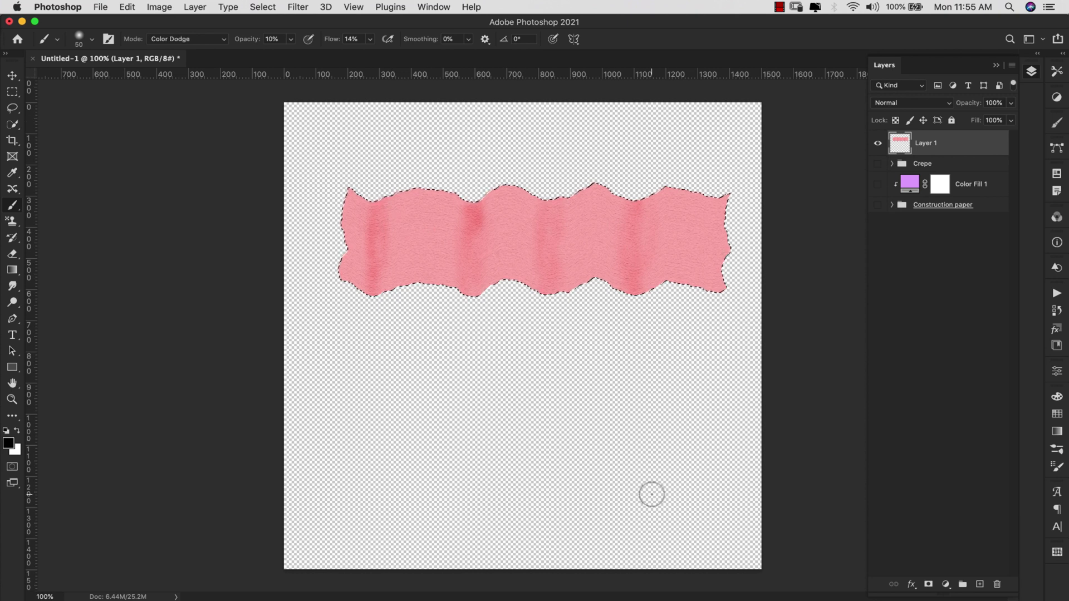
key("super+d")
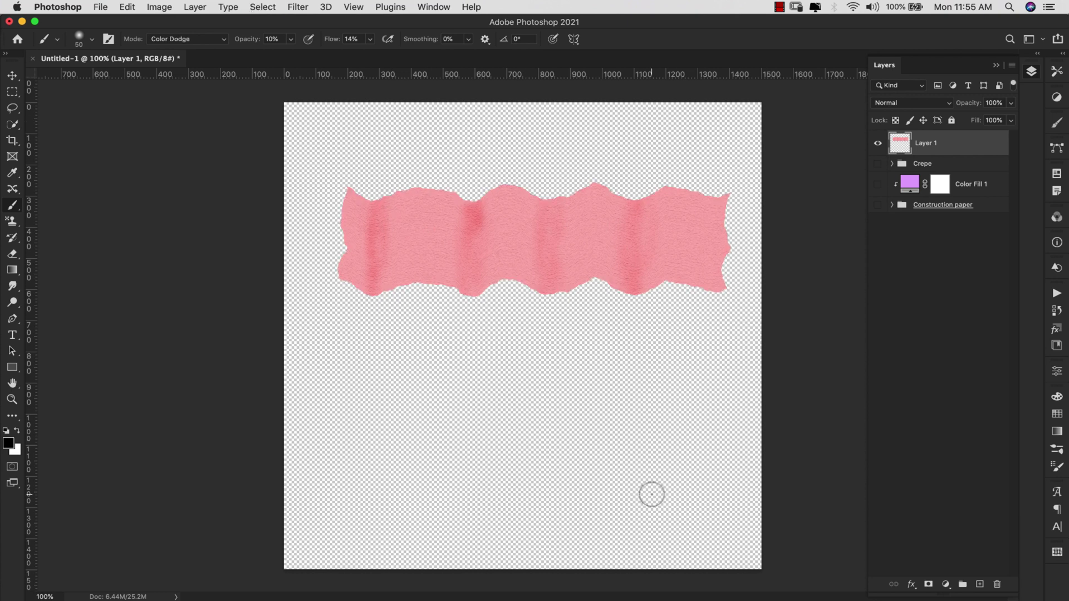